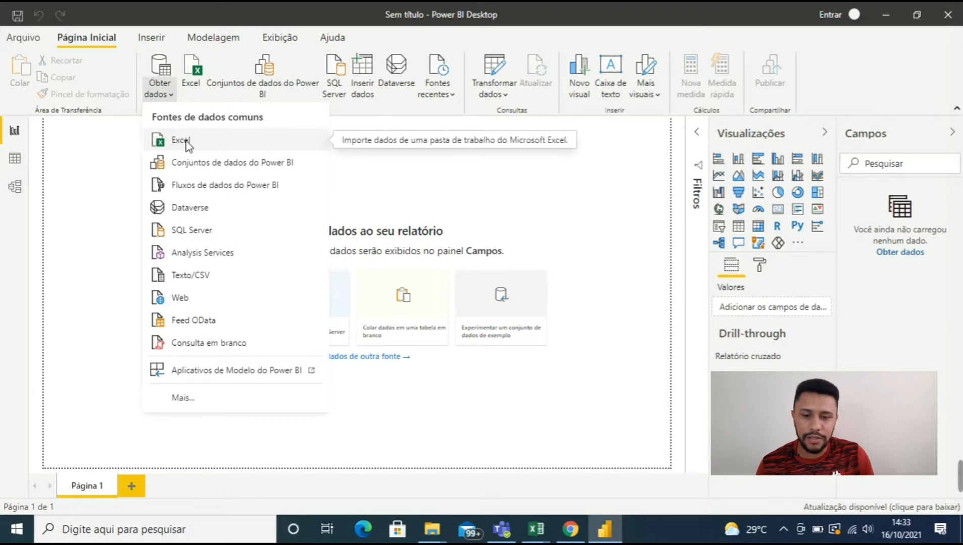
- Import the Planilha1 sheet from the Tabela_Clientes Excel workbook and open it for data transformation
left_click(182, 141)
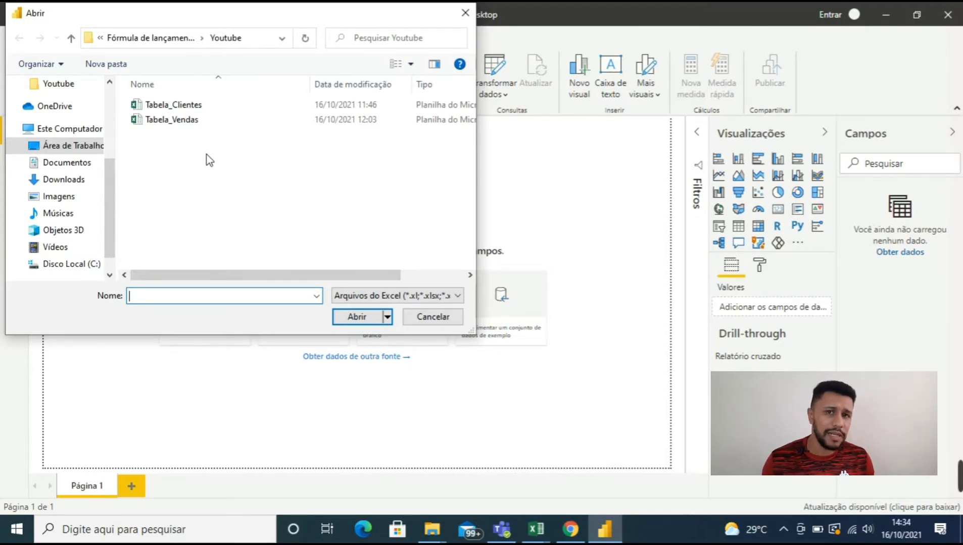
left_click(174, 105)
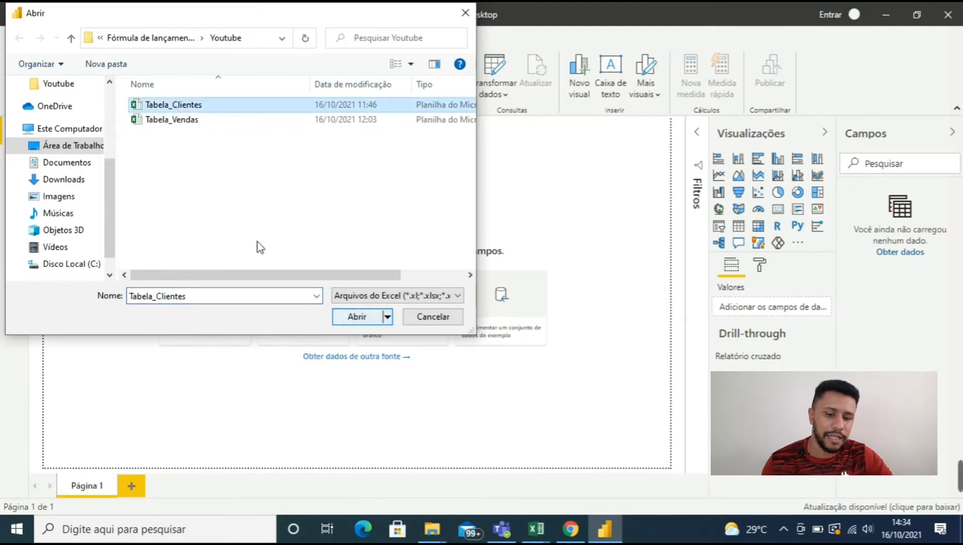
left_click(354, 318)
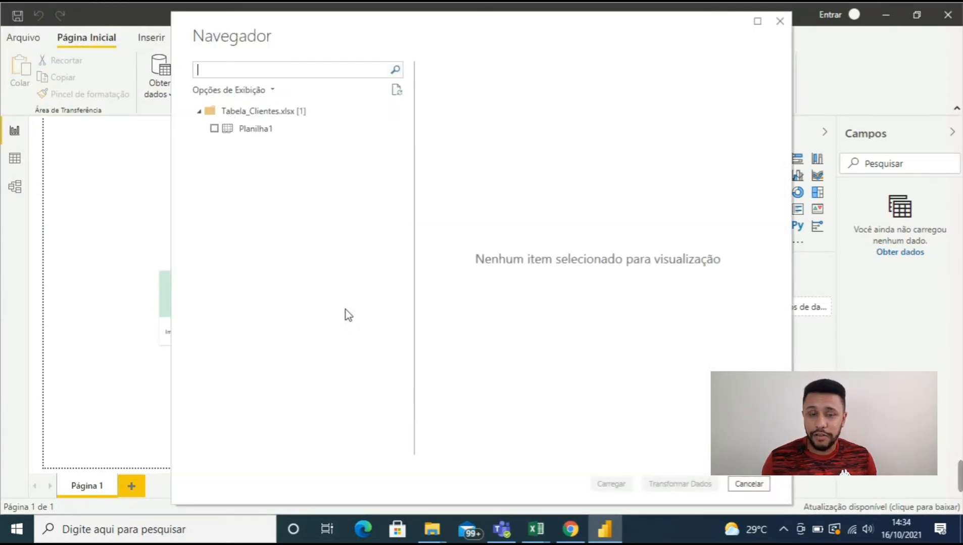
left_click(214, 129)
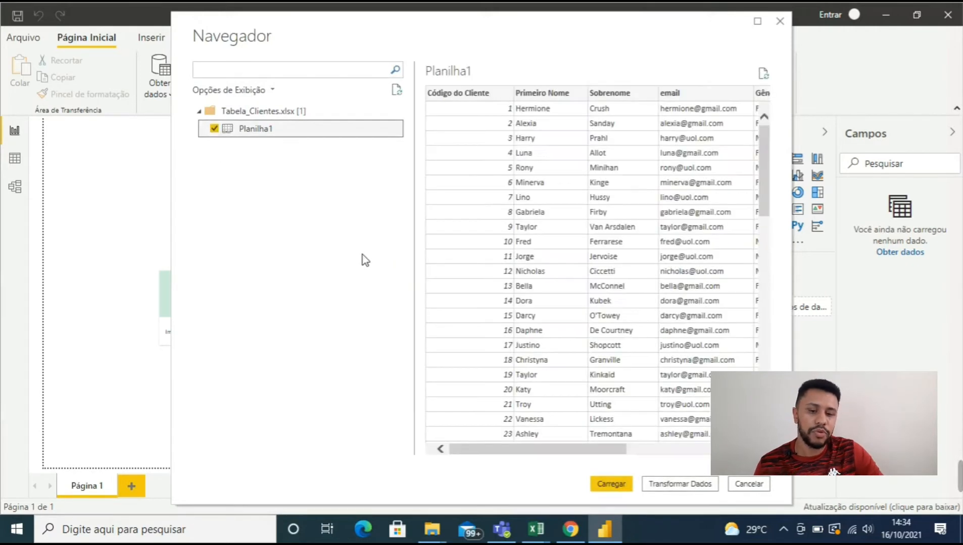
left_click(671, 486)
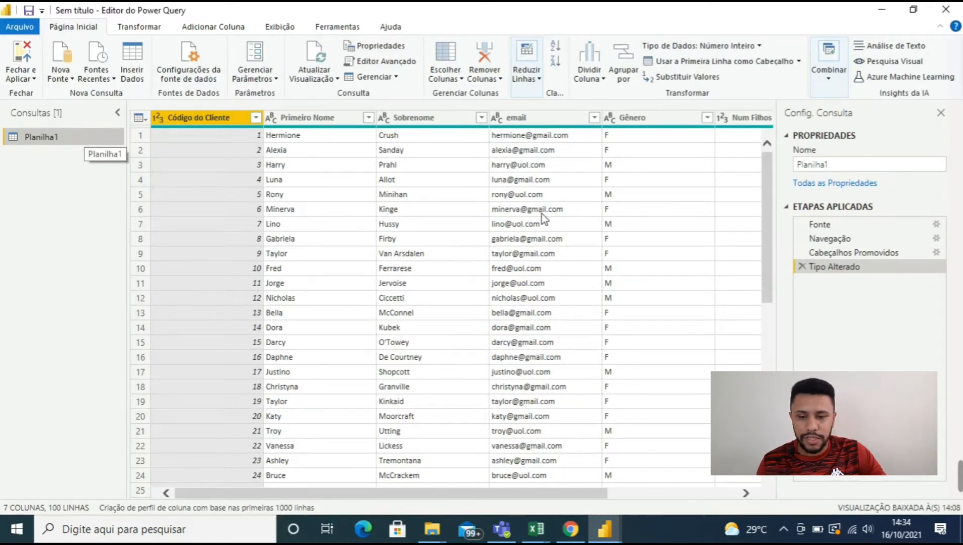
left_click(850, 165)
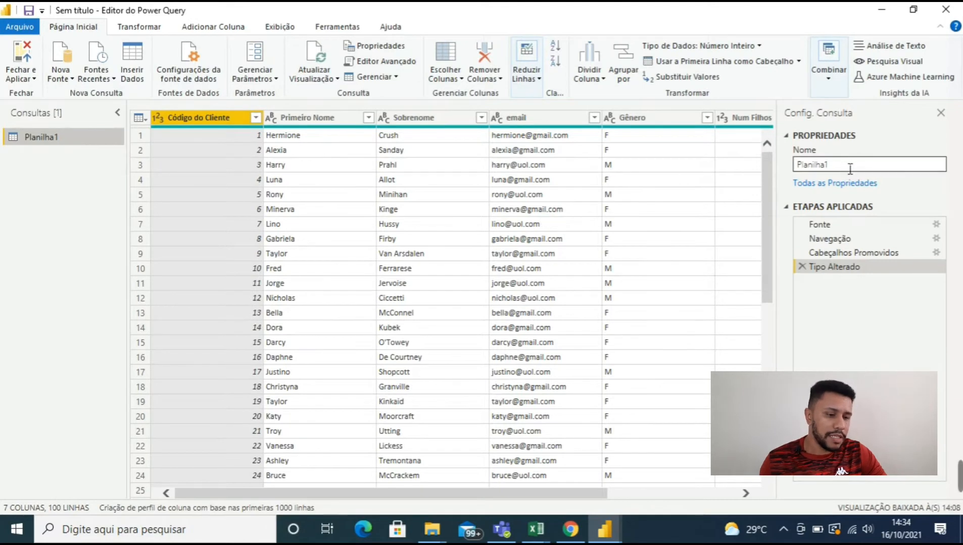
left_click_drag(850, 169, 770, 166)
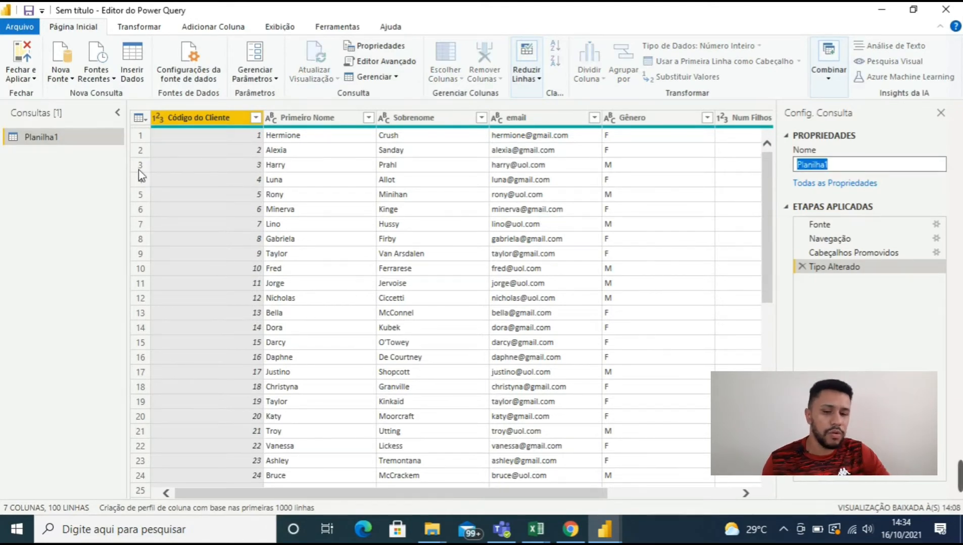
left_click(81, 141)
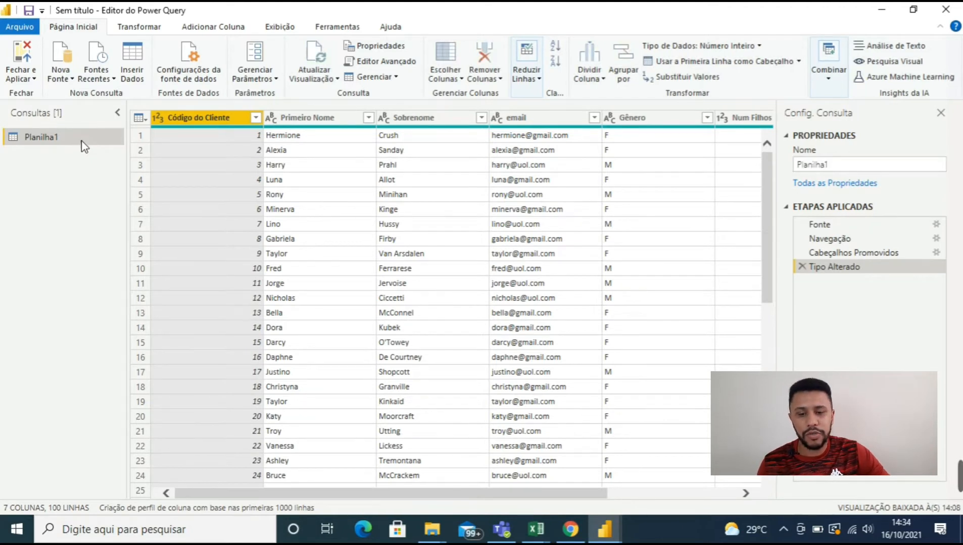
right_click(81, 141)
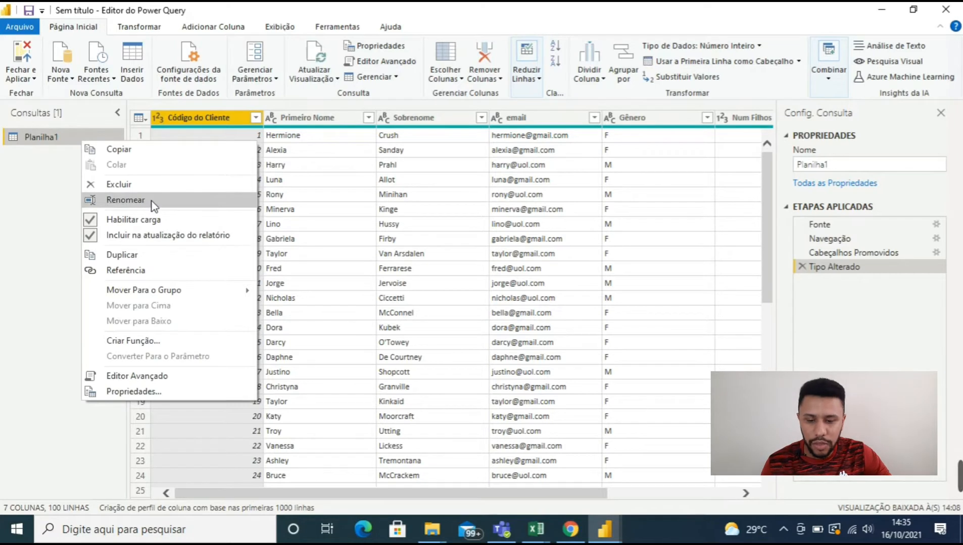
left_click(860, 168)
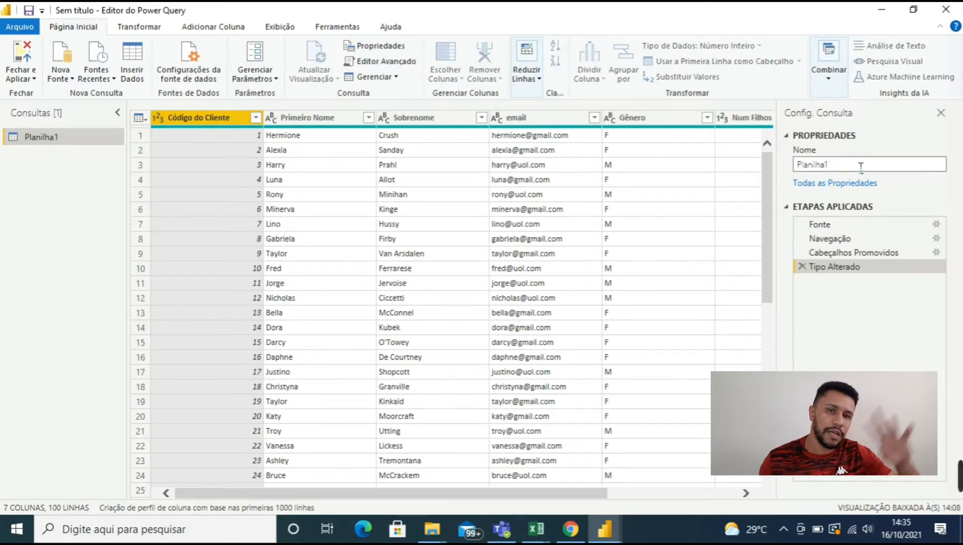
- Rename the Planilha1 query with the customer data as TabelaClientes
double_click(803, 164)
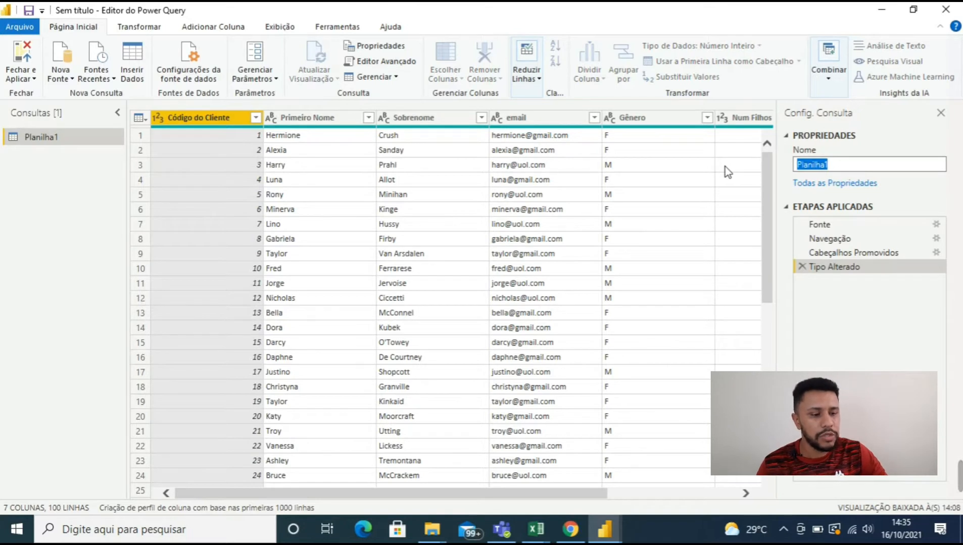
key("BackSpace")
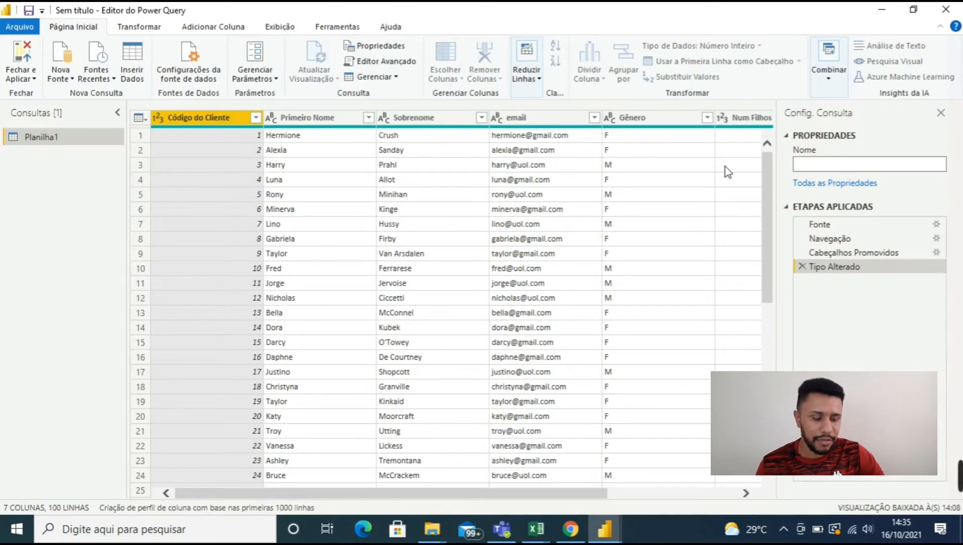
type("Tab")
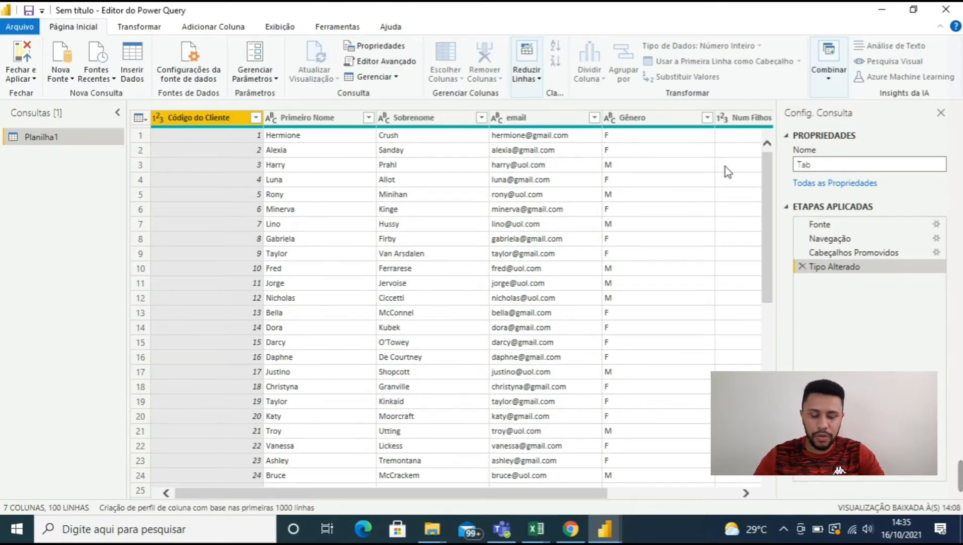
type("ela")
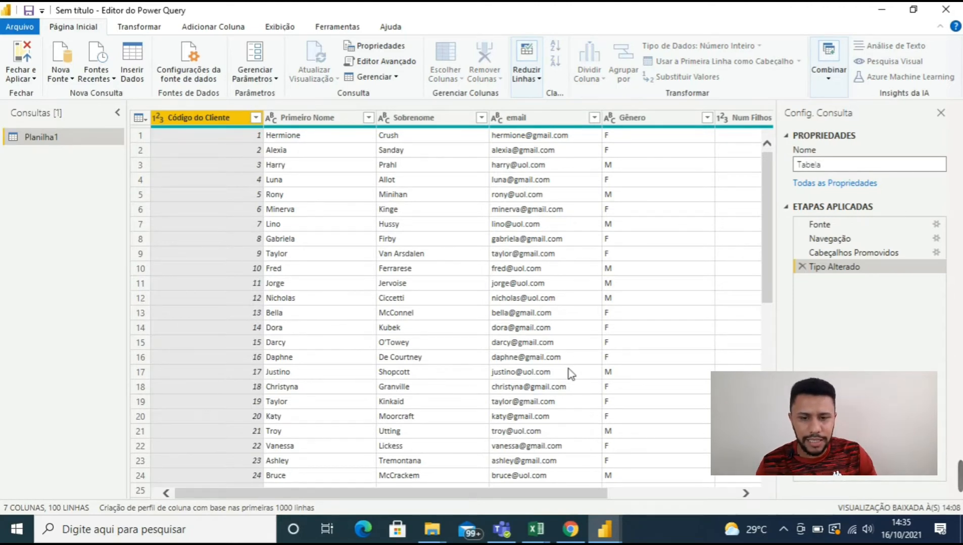
mouse_move(433, 530)
mouse_move(471, 506)
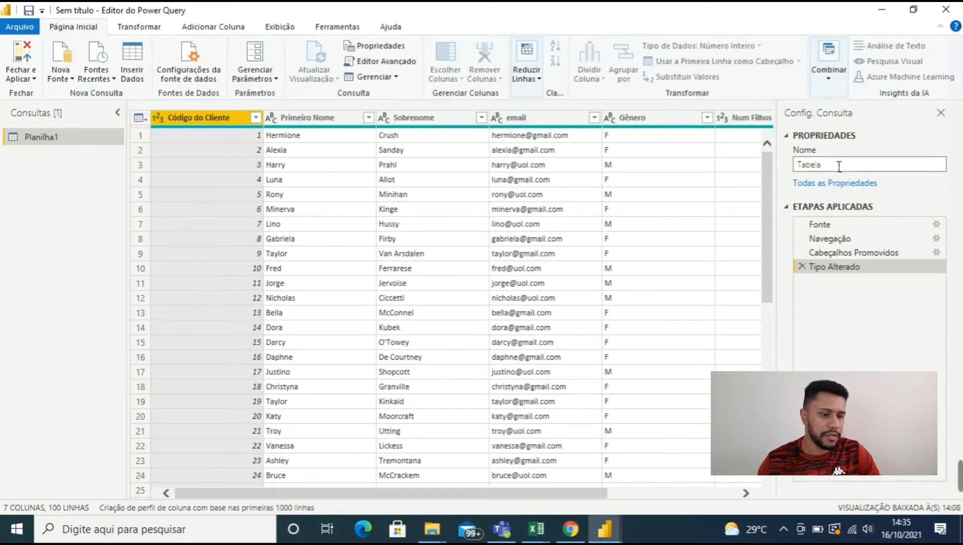
type("Cliente")
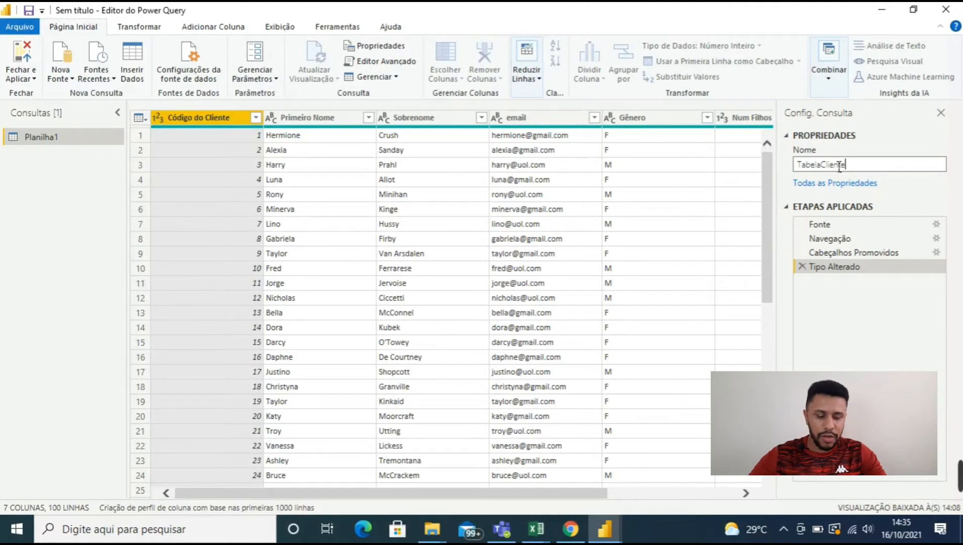
type("s")
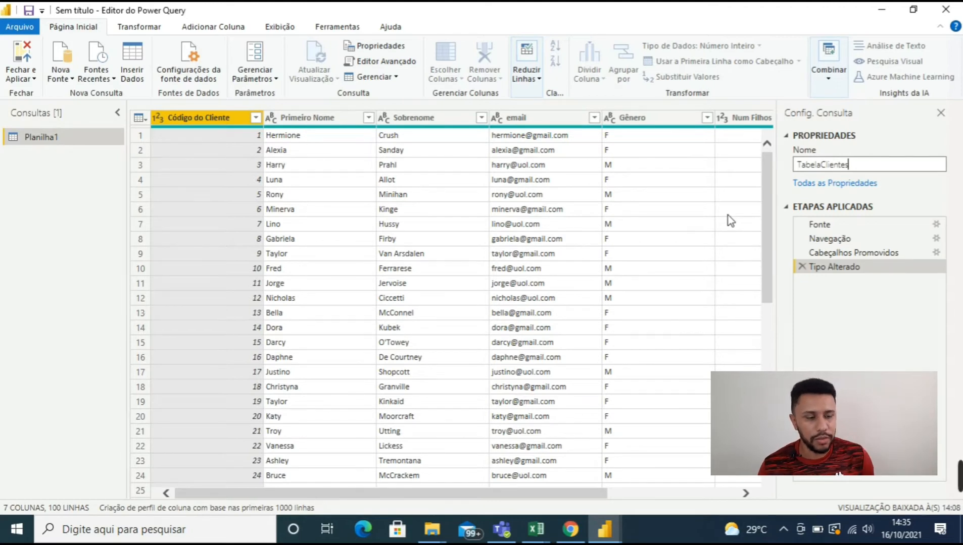
key("Return")
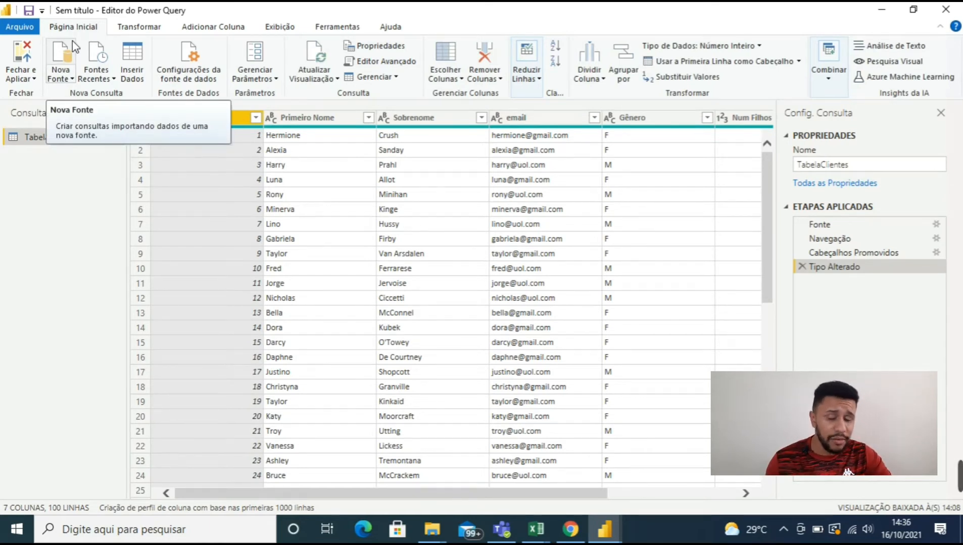
- Add the Planilha1 sheet from the Tabela_Vendas Excel workbook as a new query
left_click(69, 78)
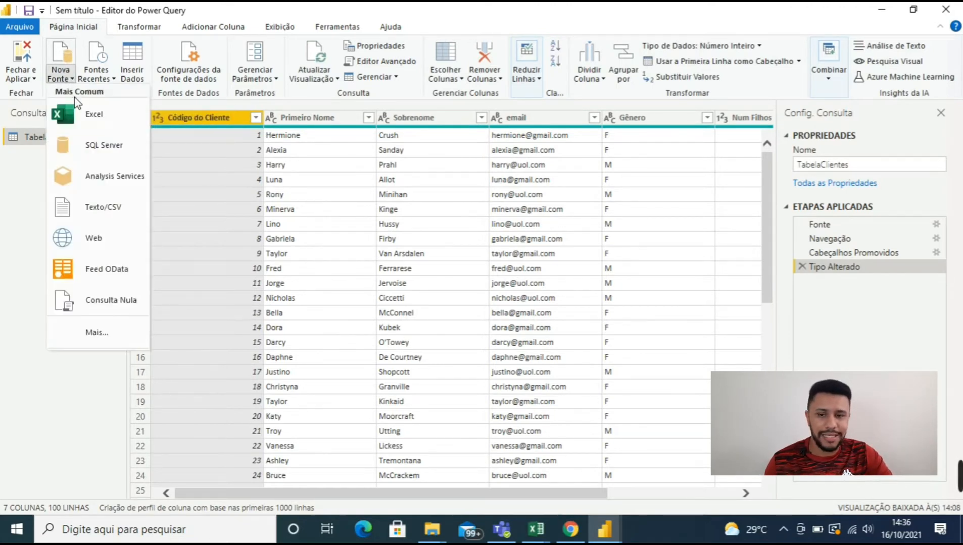
left_click(87, 110)
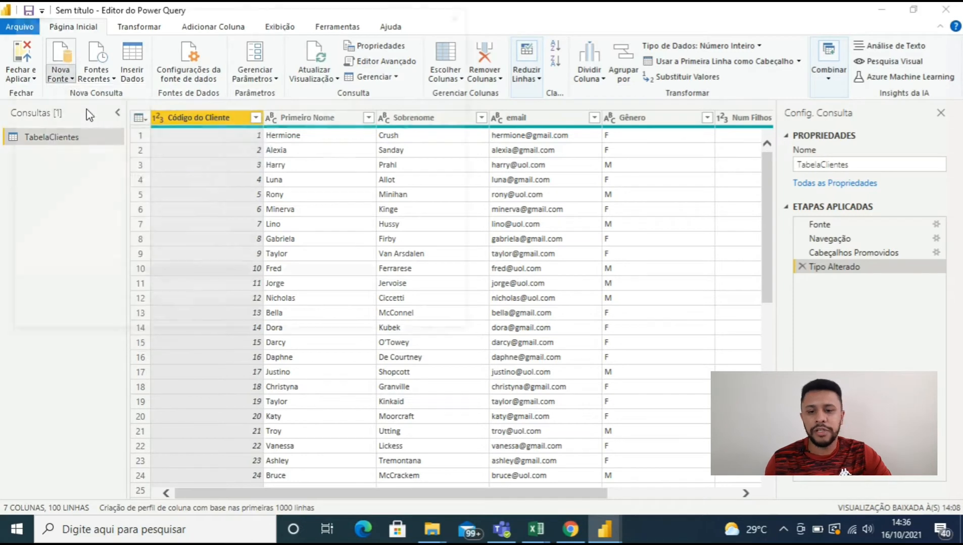
left_click(195, 121)
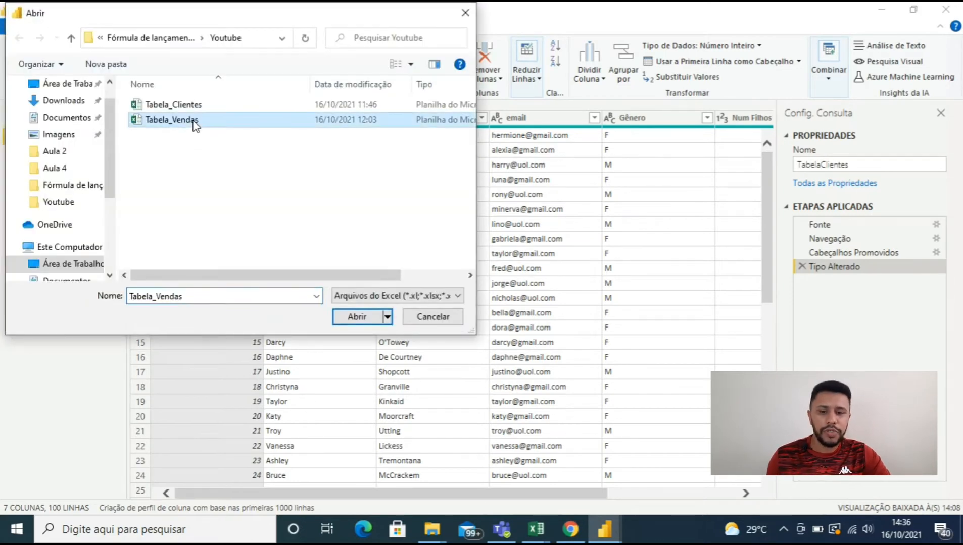
double_click(195, 124)
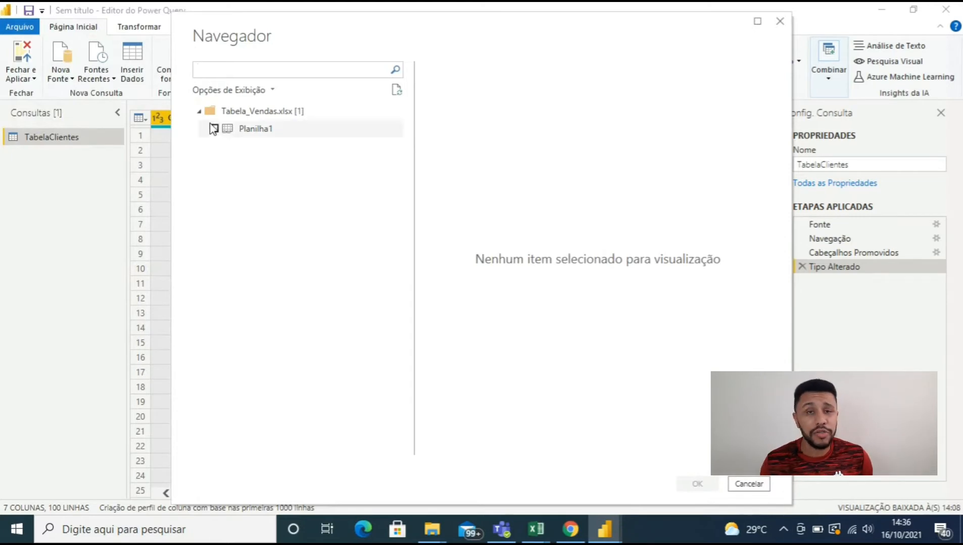
left_click(215, 128)
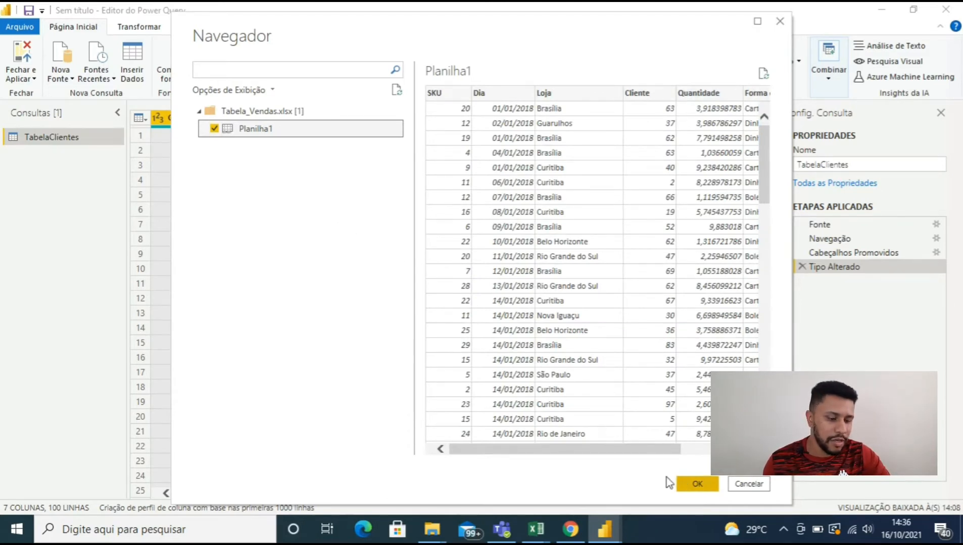
left_click(701, 485)
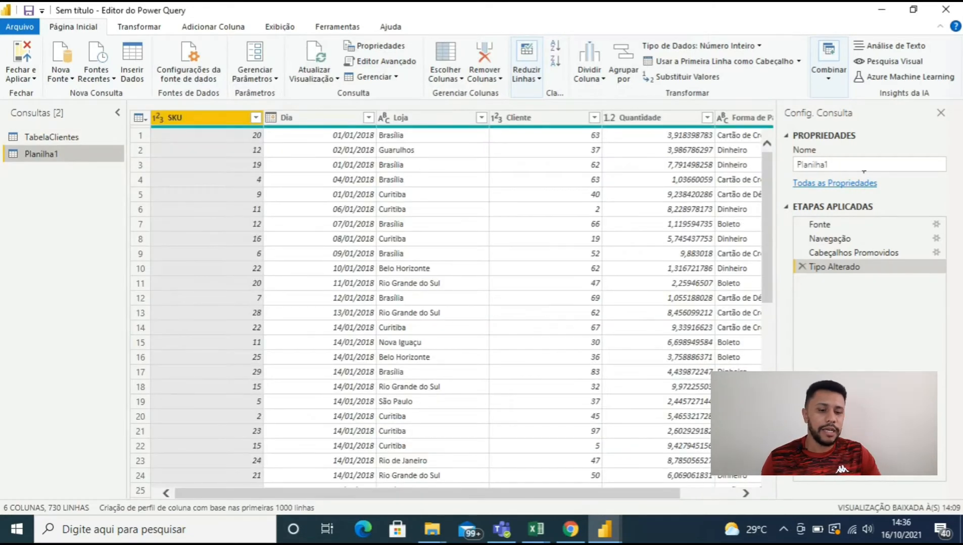
- Rename the new sales query from Planilha1 to TabelaVendas
double_click(814, 164)
type("TabelaV")
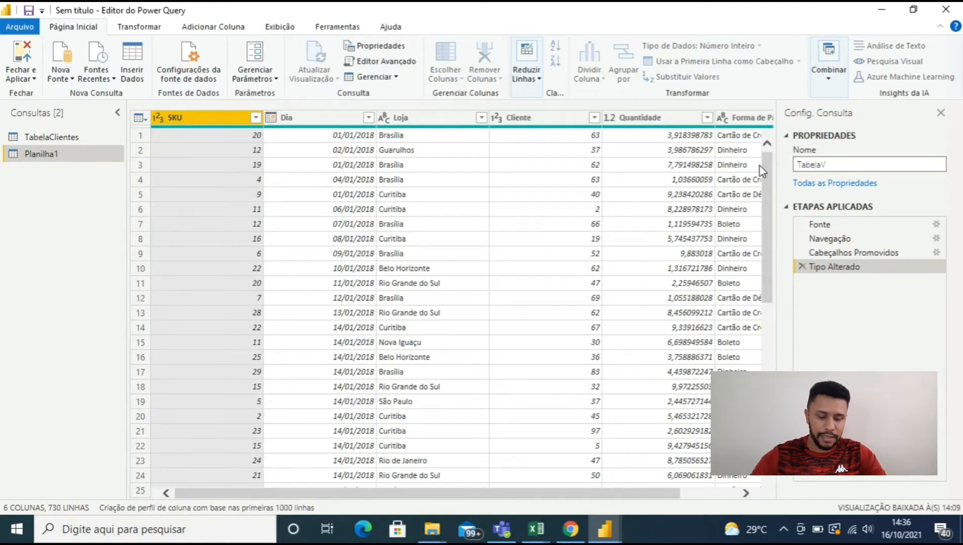
type("endas")
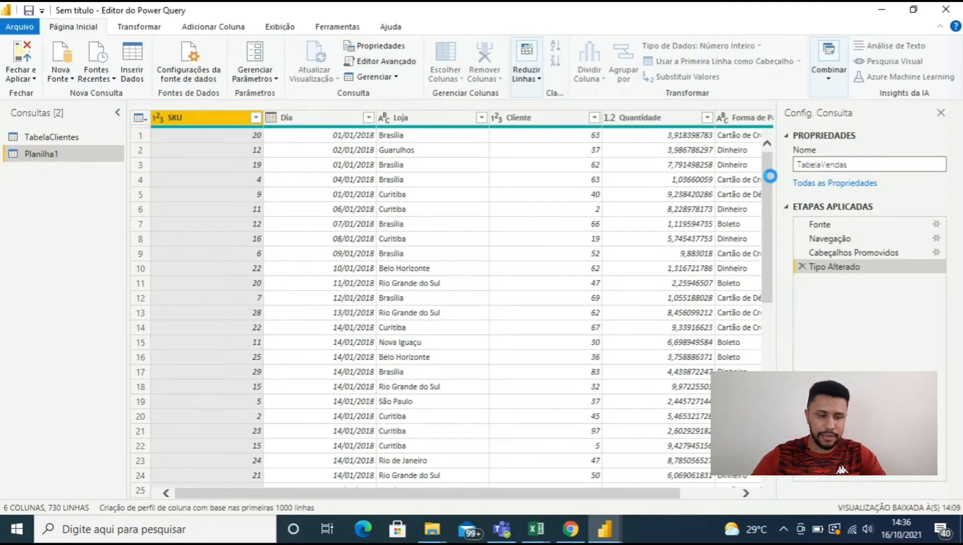
key("Return")
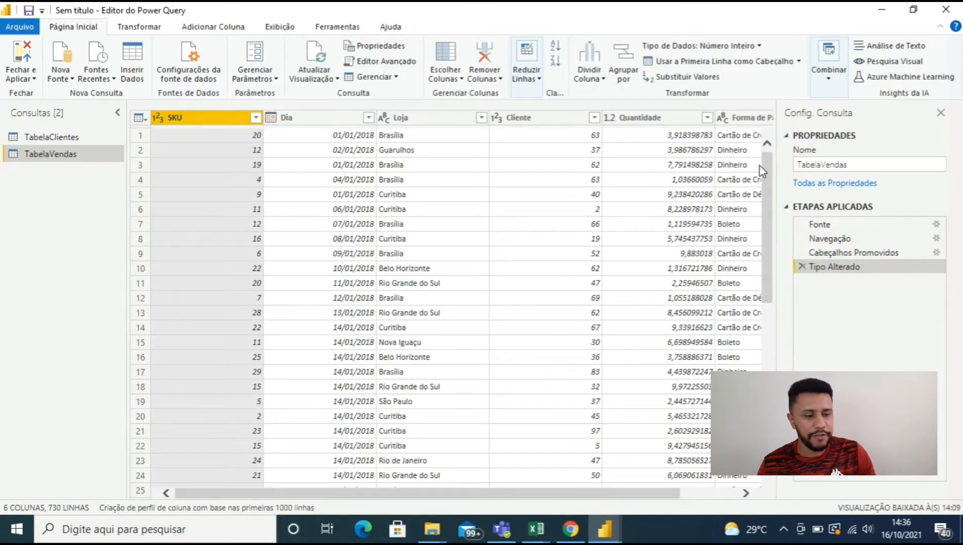
- Compare the TabelaClientes and TabelaVendas queries, and examine the Cliente column in TabelaVendas
left_click(81, 138)
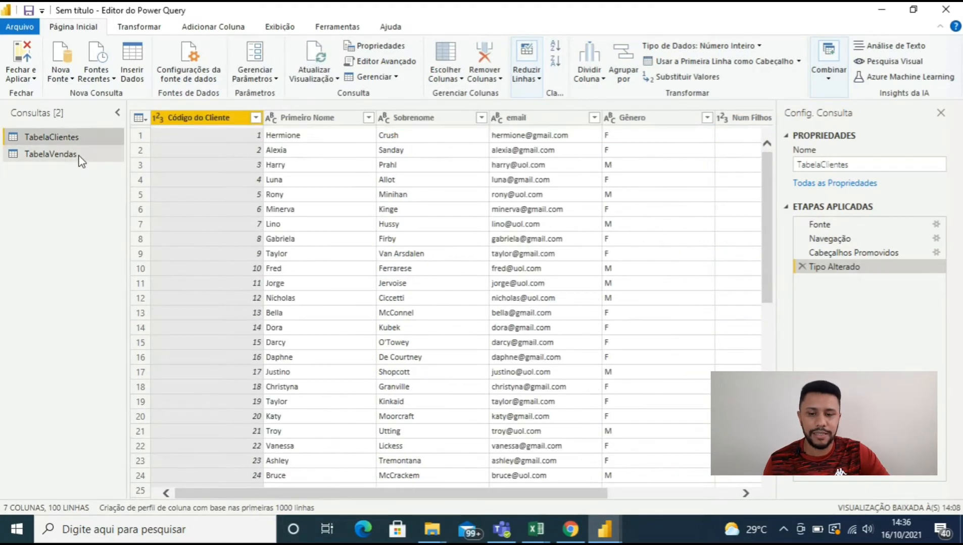
left_click(79, 154)
left_click(87, 137)
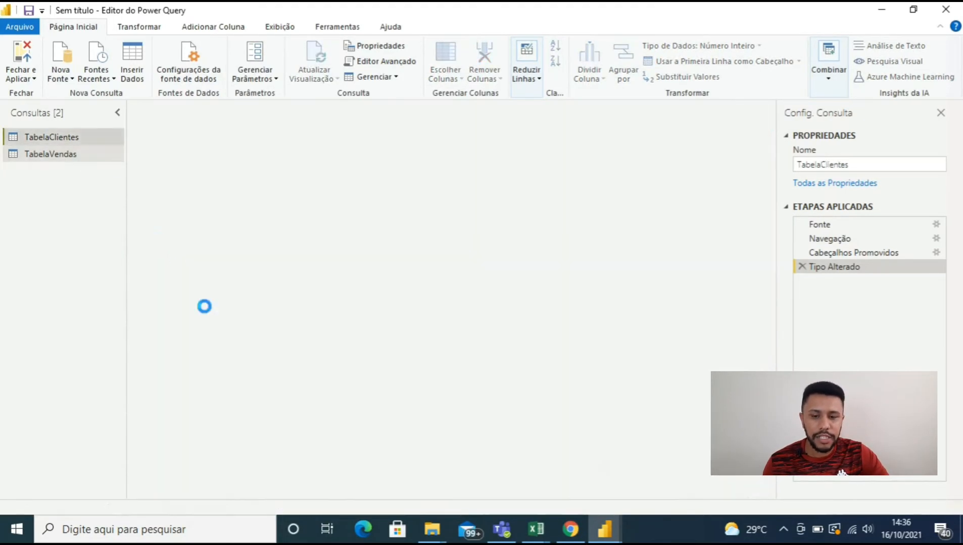
mouse_move(217, 494)
left_mouse_down()
mouse_move(464, 496)
mouse_move(211, 498)
mouse_move(321, 510)
mouse_move(214, 511)
left_mouse_up()
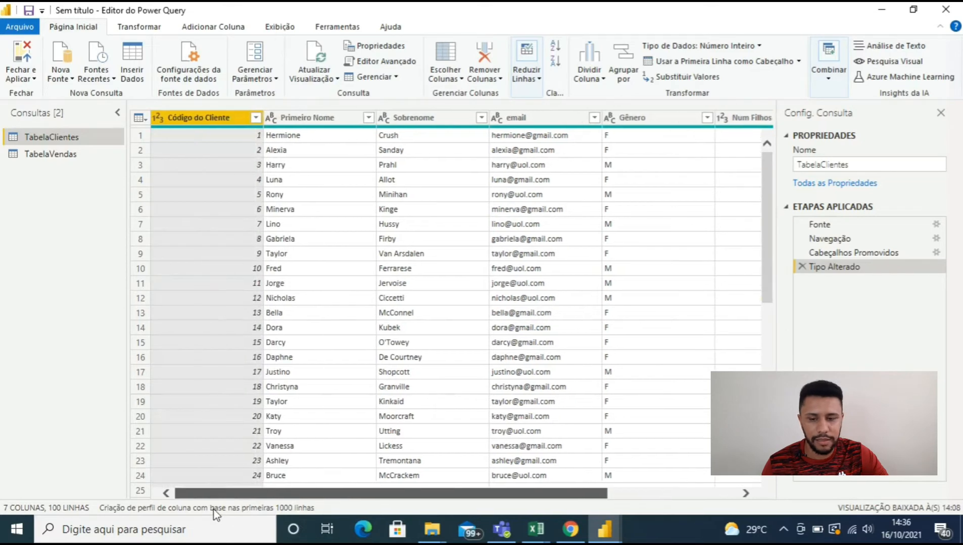
left_click(35, 156)
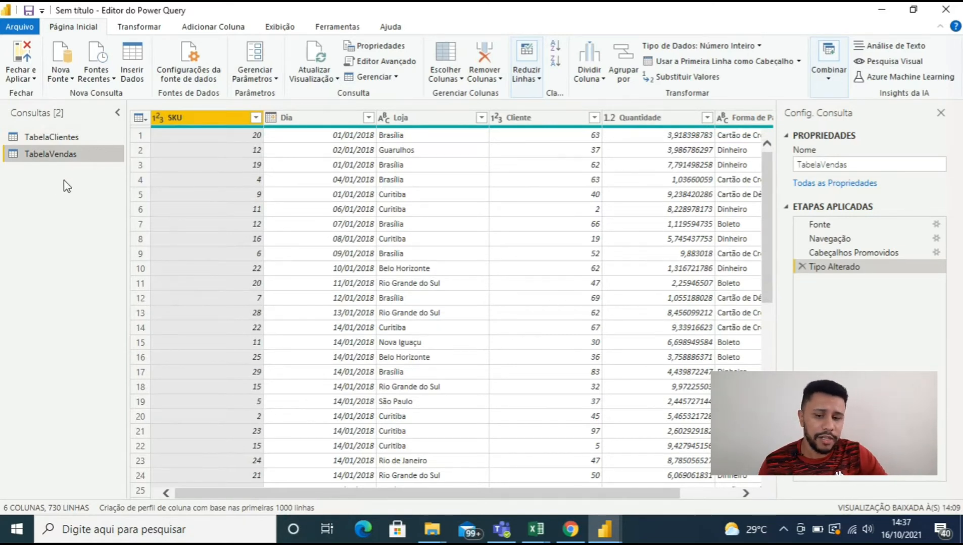
left_click(533, 124)
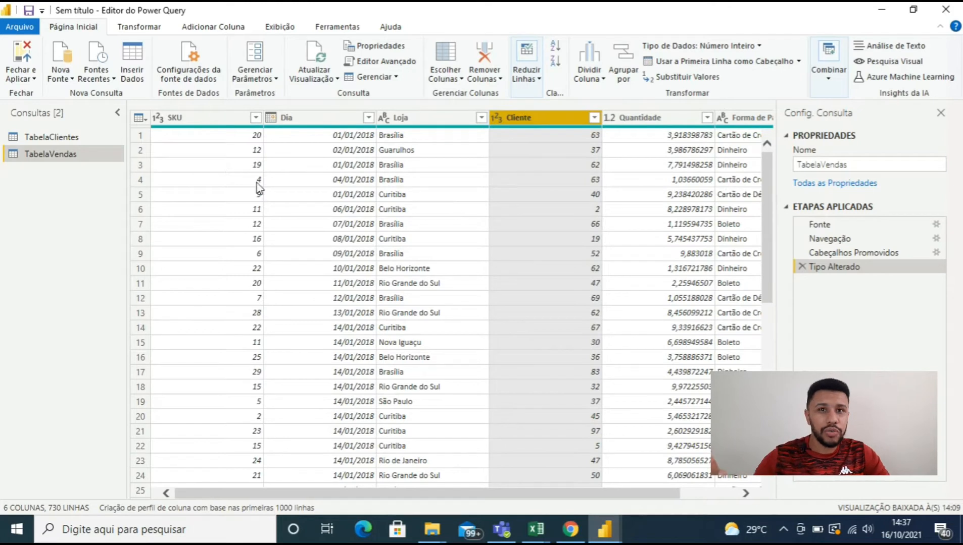
left_click(80, 143)
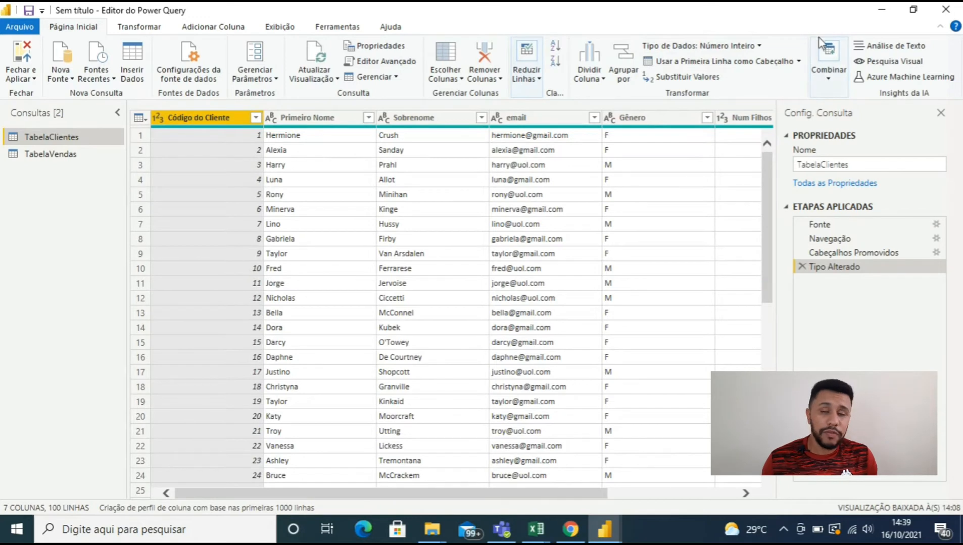
left_click(826, 72)
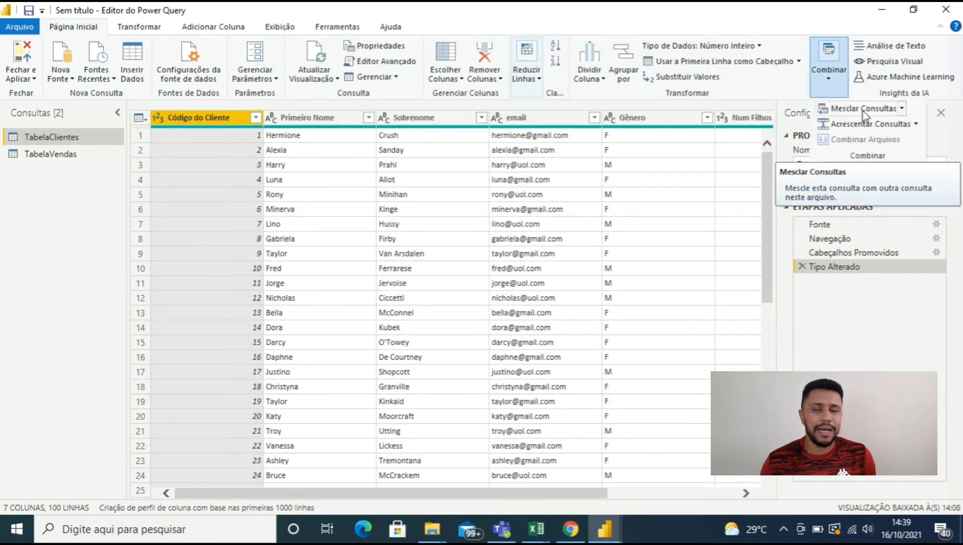
left_click(903, 109)
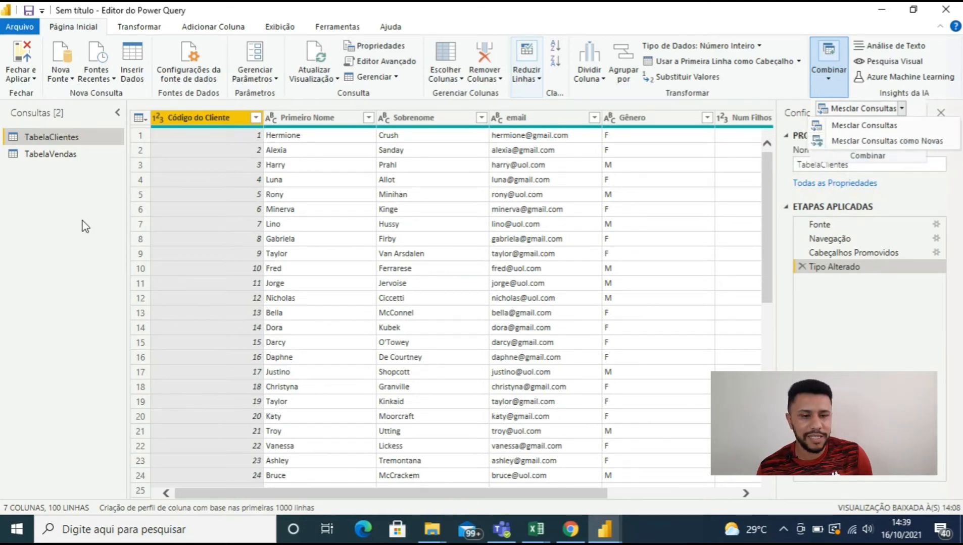
left_click(67, 197)
- Merge TabelaClientes into the TabelaVendas query with a left outer join, matching Cliente to Código do Cliente
left_click(65, 161)
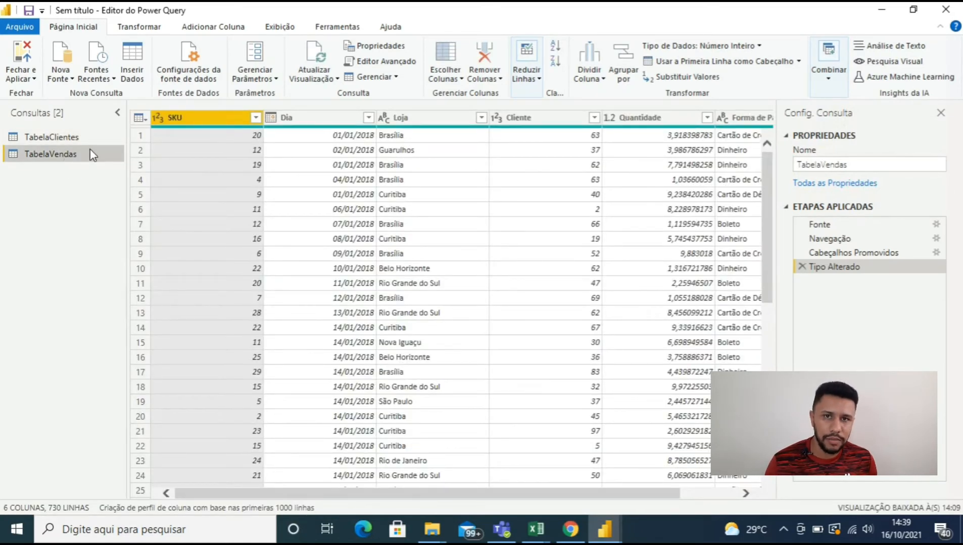
left_click(828, 64)
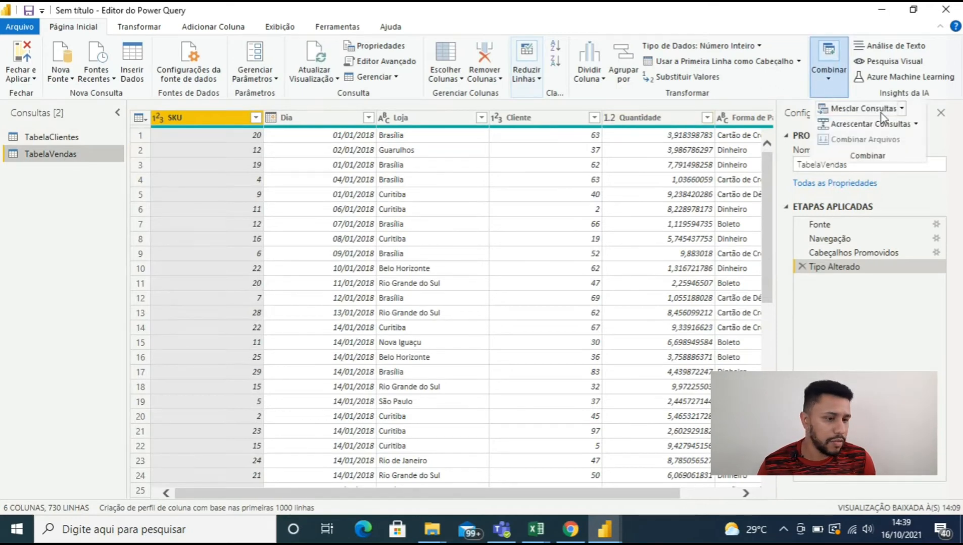
left_click(900, 110)
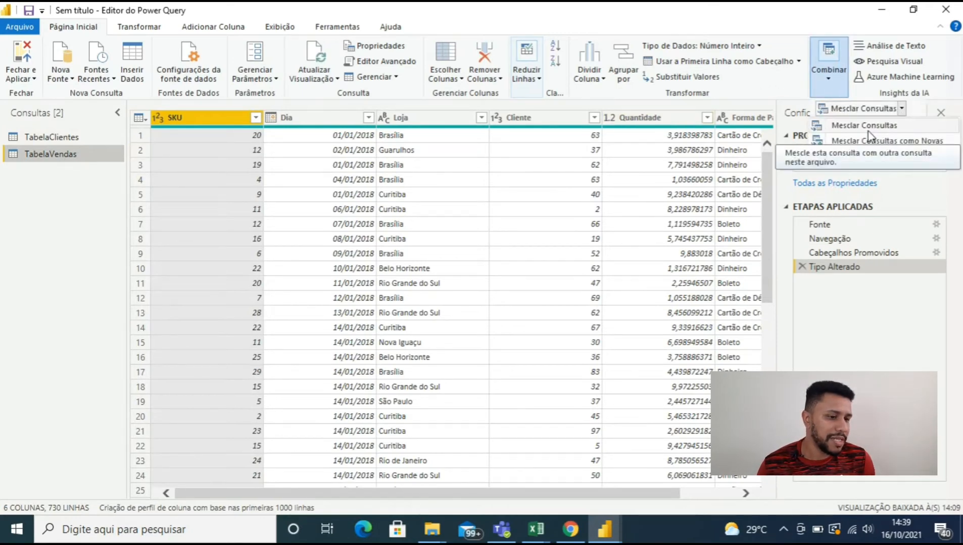
left_click(879, 125)
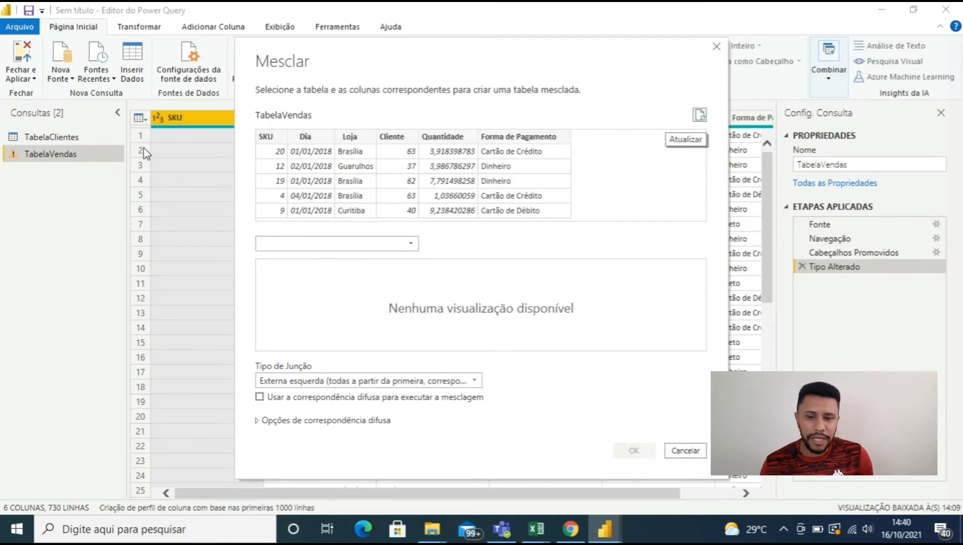
left_click(364, 247)
left_click(352, 258)
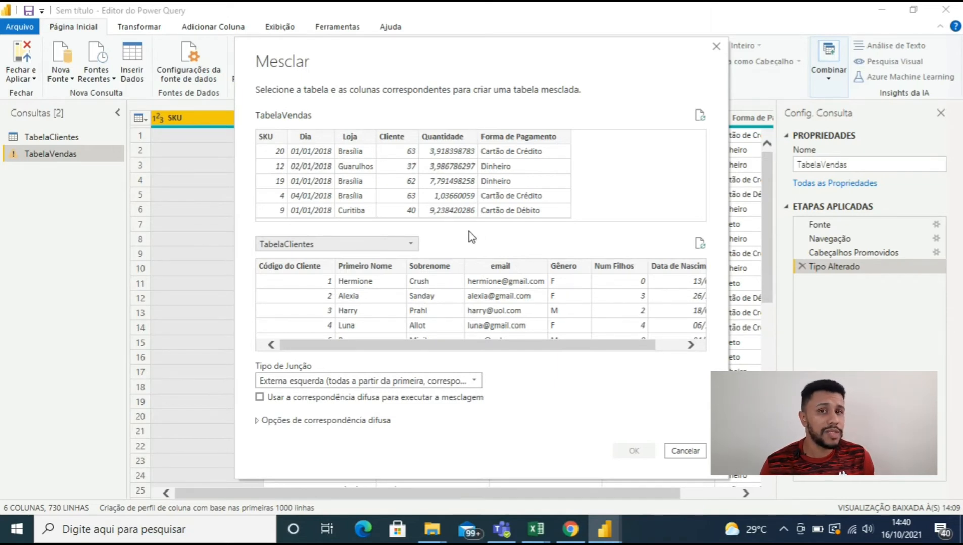
left_click(392, 138)
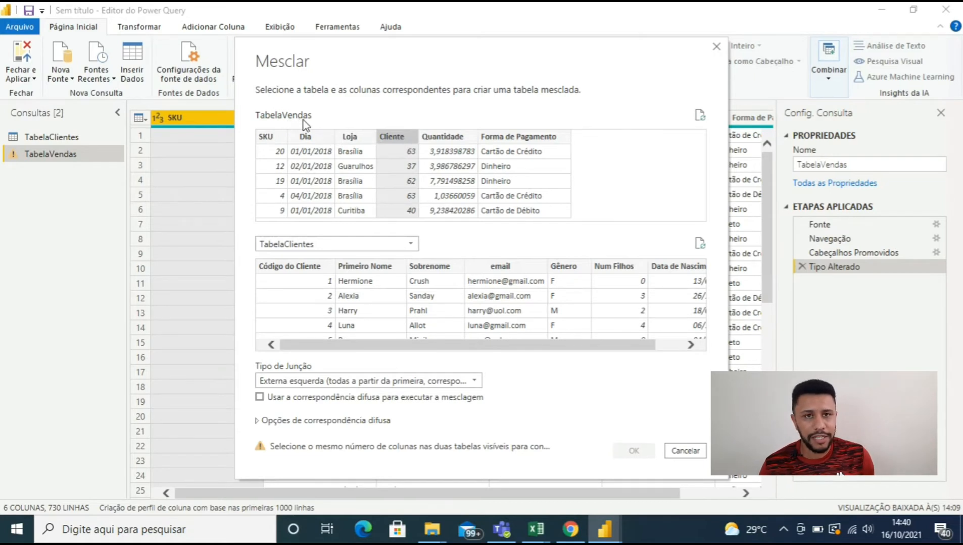
left_click(316, 270)
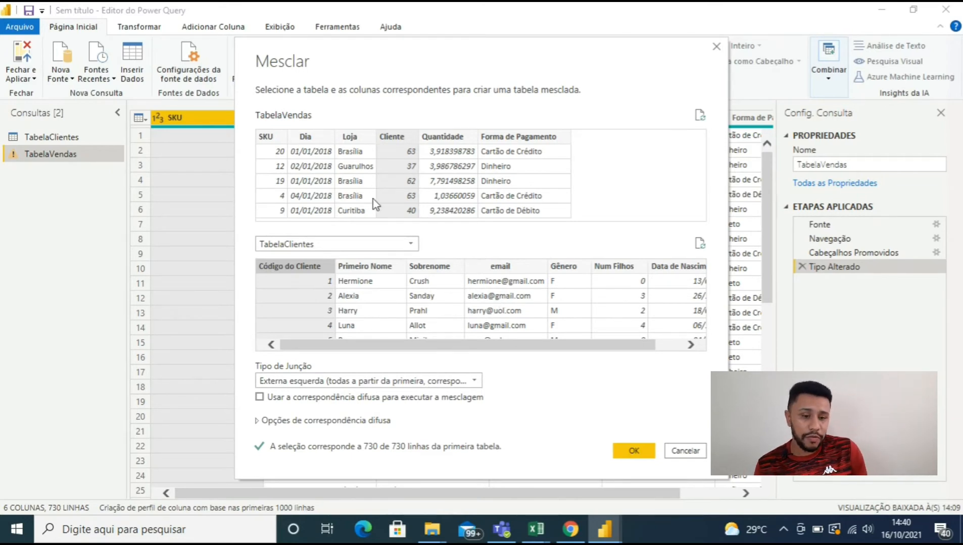
left_click(638, 449)
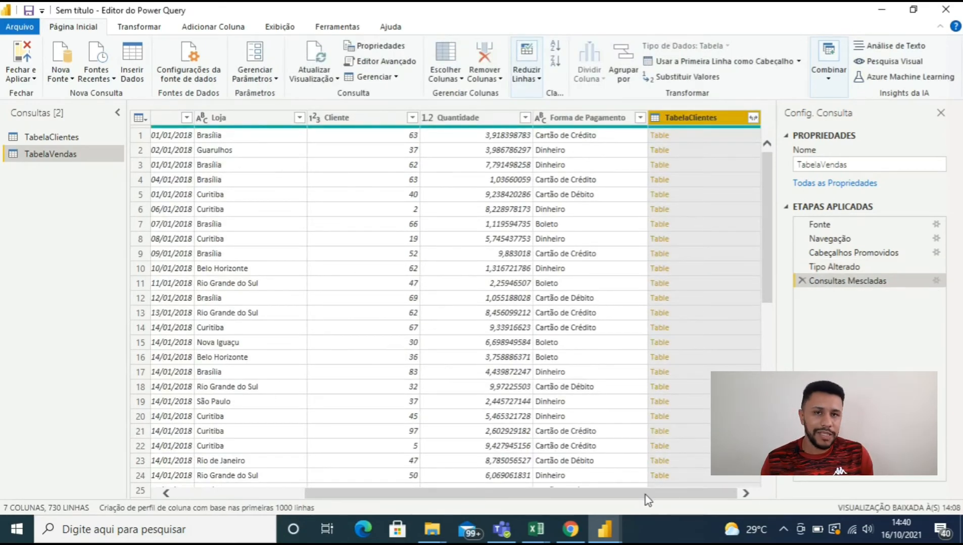
- Expand the merged TabelaClientes column with every field except Código do Cliente, using the original column name as prefix
left_click_drag(644, 494, 618, 491)
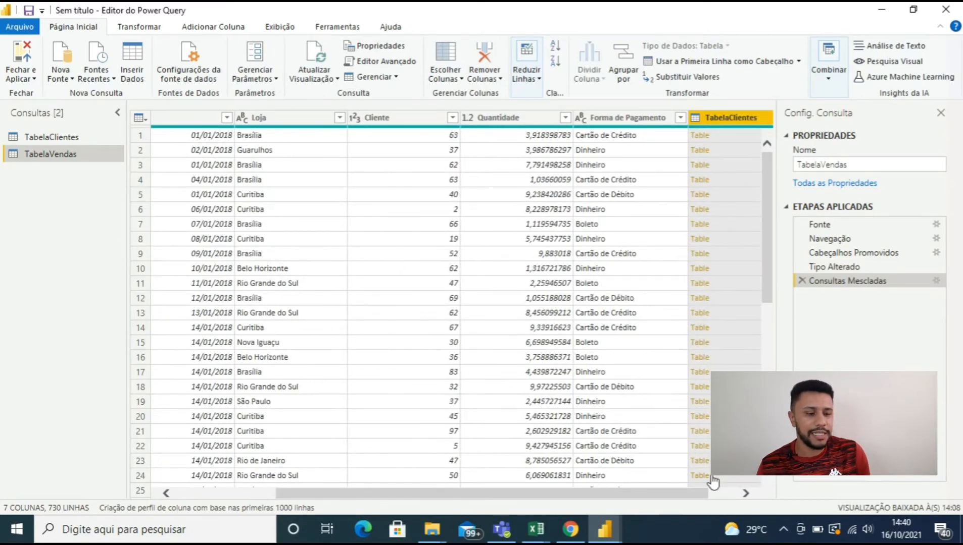
left_click_drag(687, 491, 716, 493)
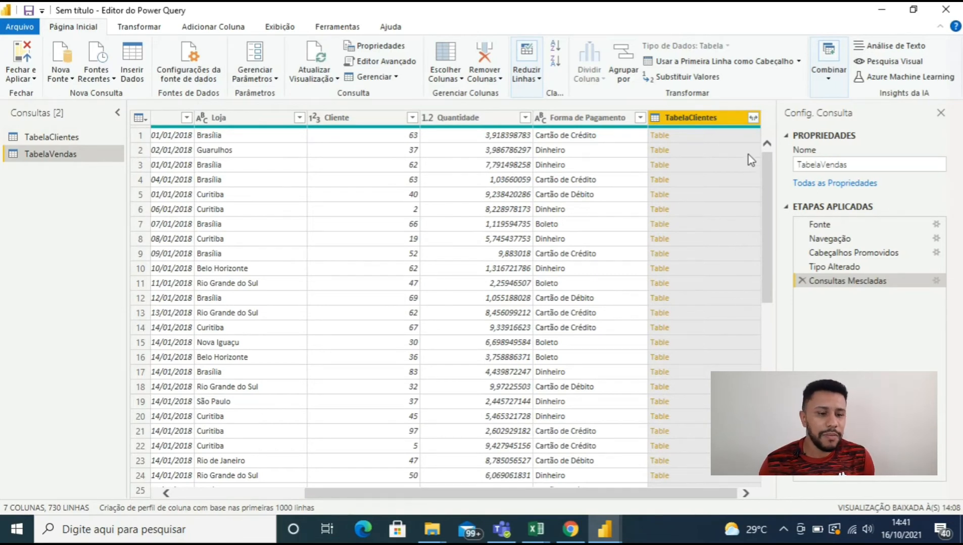
left_click(752, 119)
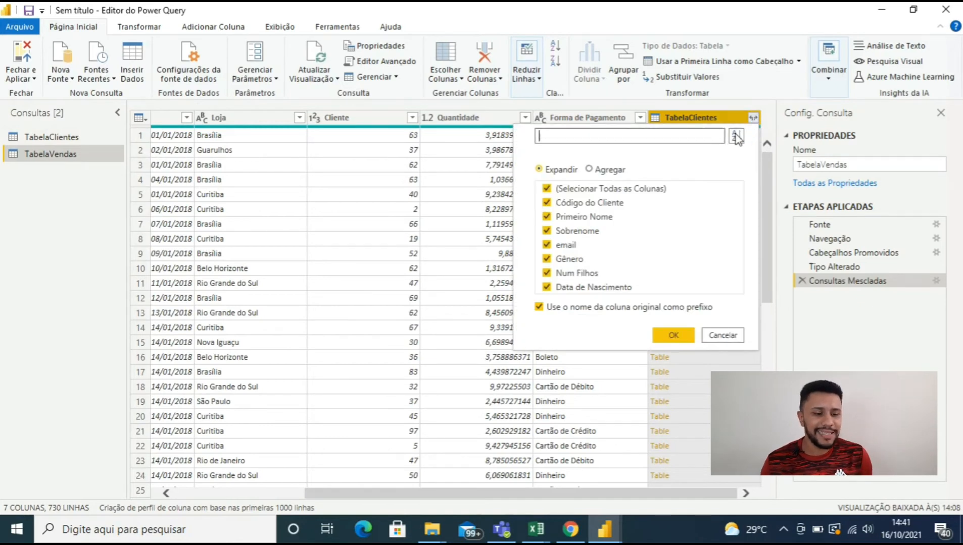
left_click(547, 203)
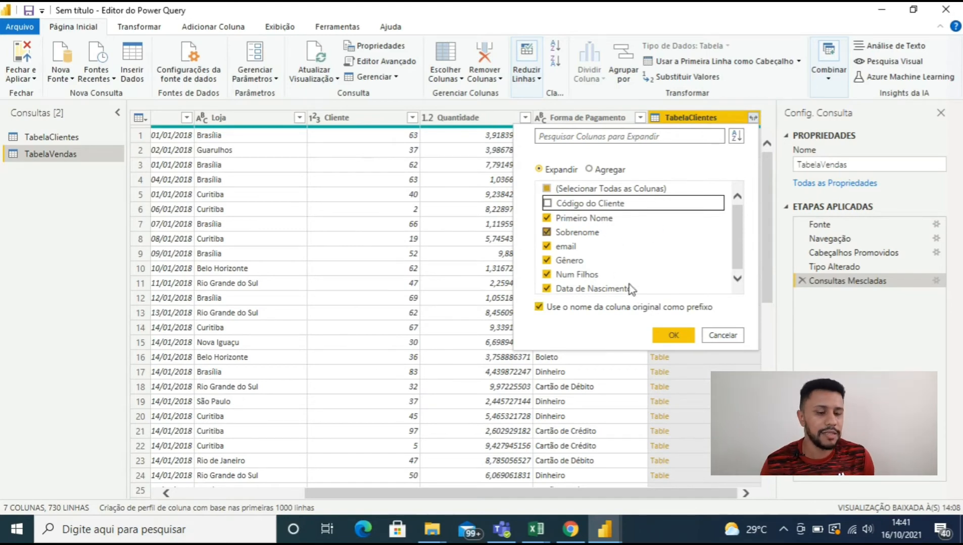
left_click(668, 336)
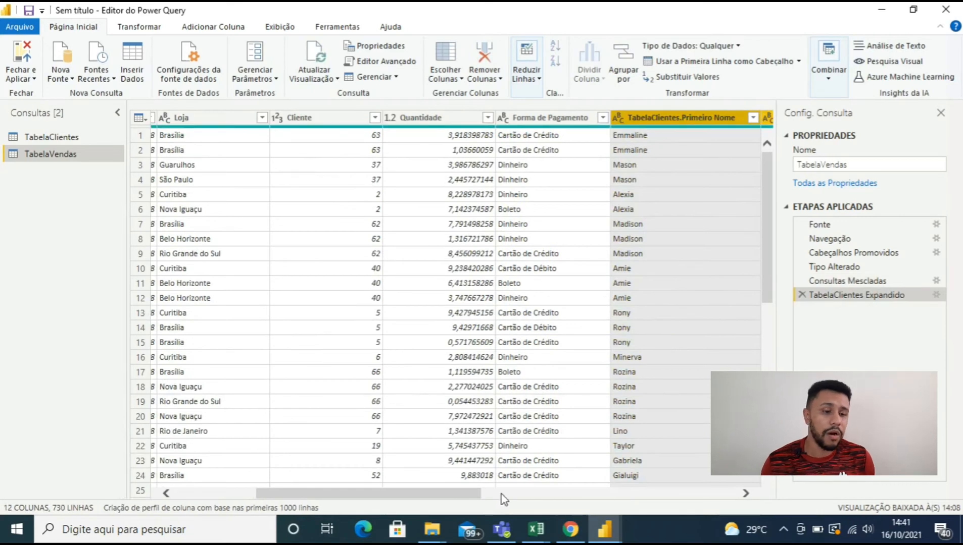
left_click_drag(465, 494, 618, 466)
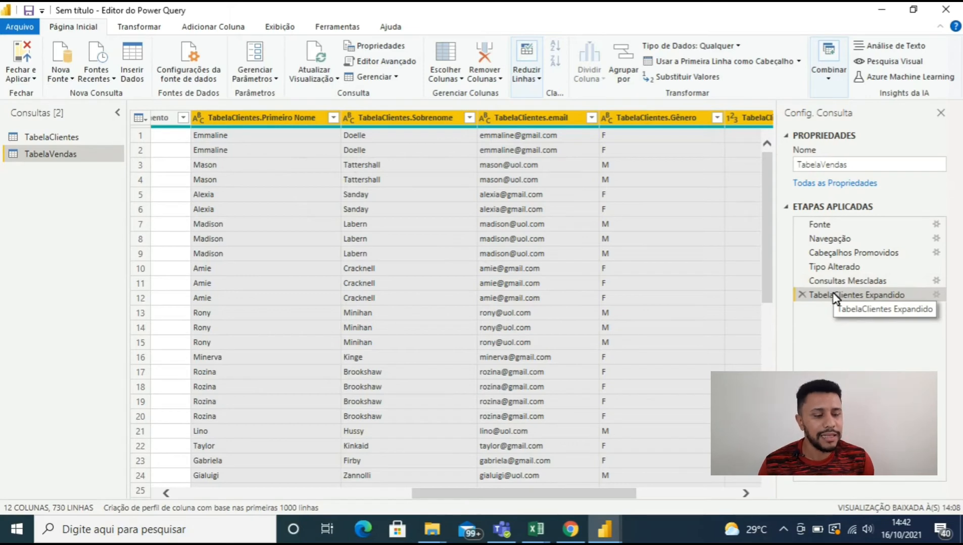
- Remove the TabelaClientes expansion and expand the column again without Código do Cliente and Sobrenome
left_click(802, 295)
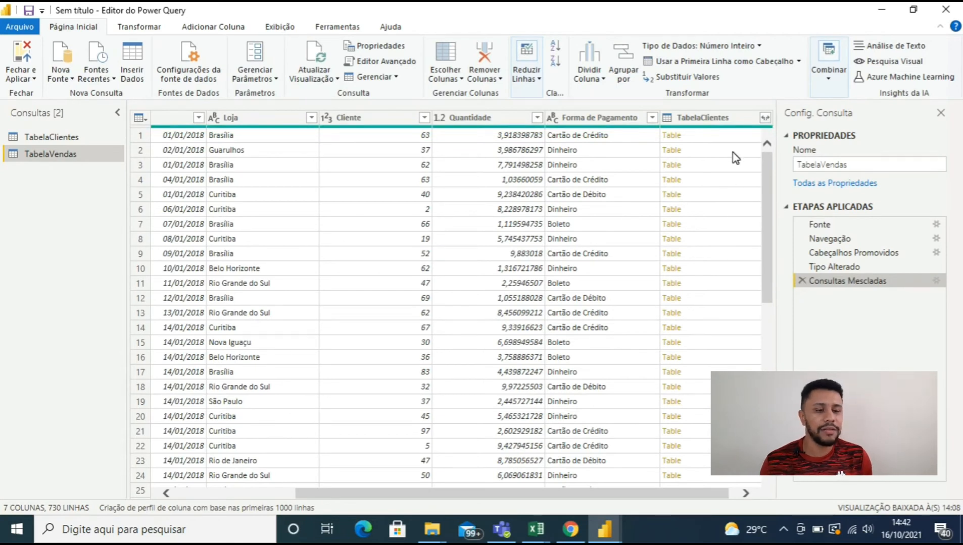
left_click(762, 123)
left_click(754, 118)
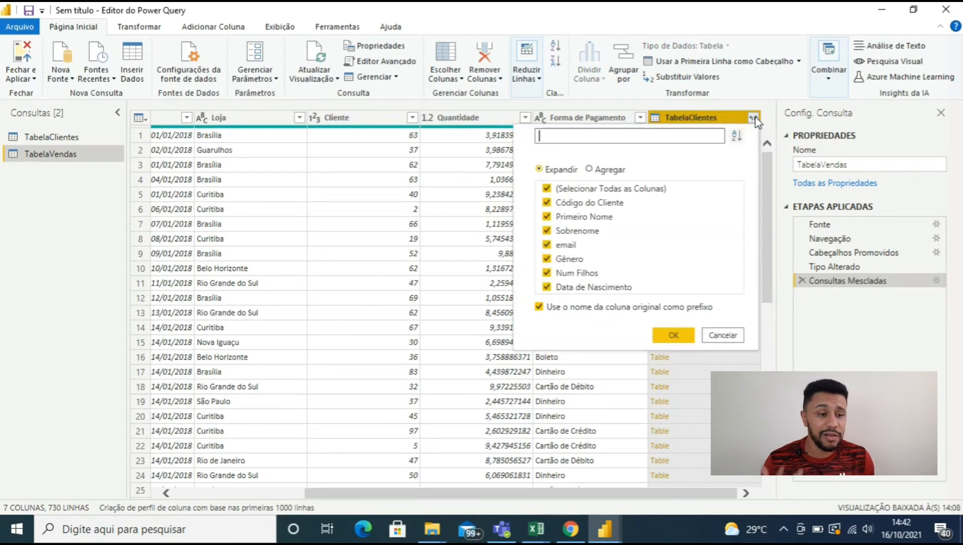
left_click(546, 204)
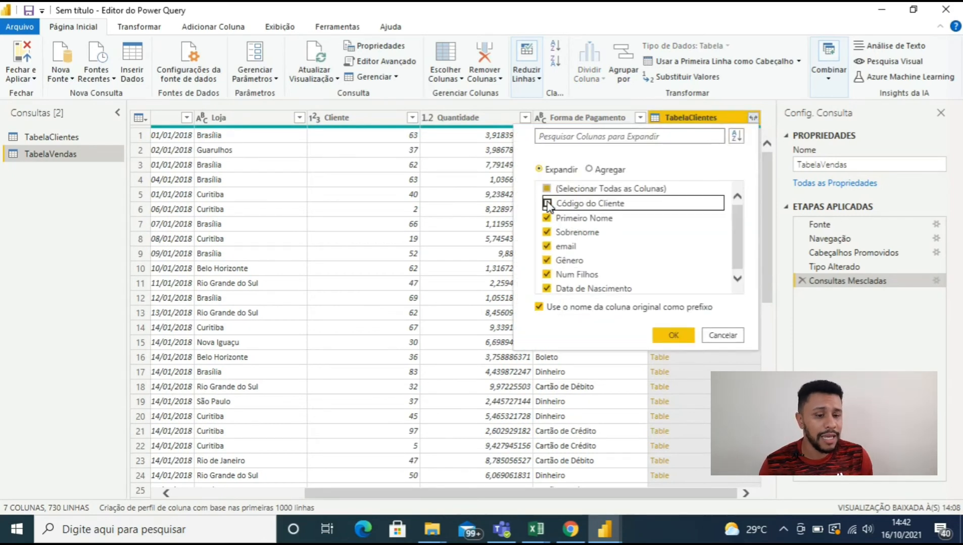
left_click(555, 233)
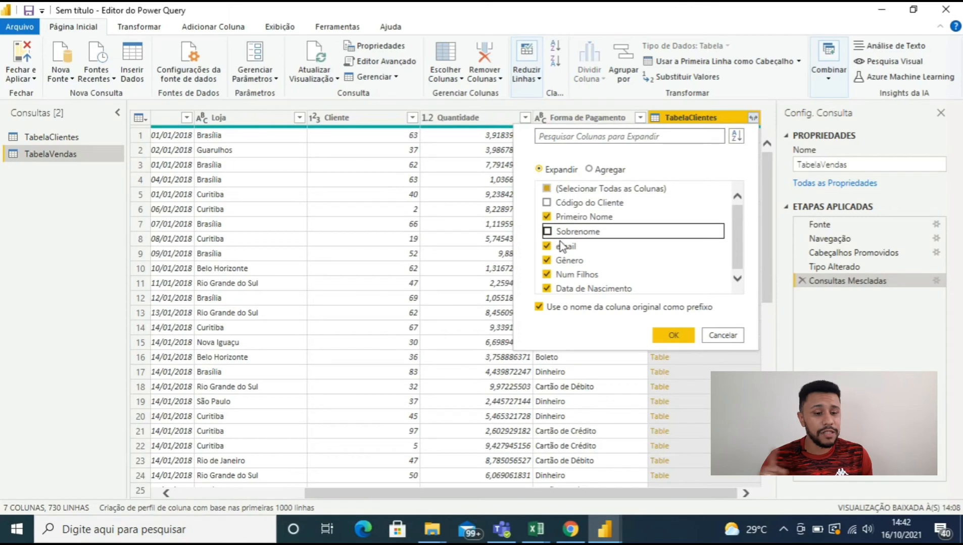
left_click(672, 335)
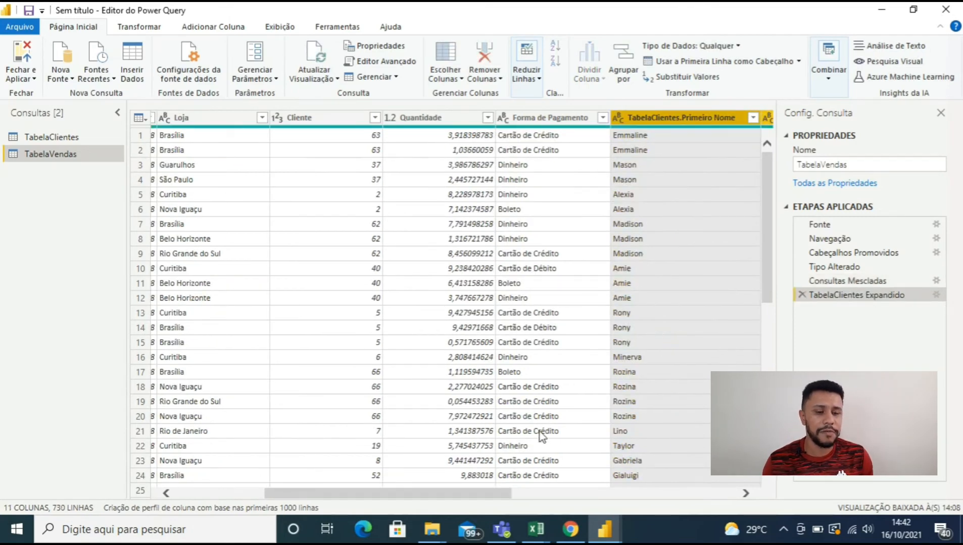
left_click_drag(445, 491, 565, 478)
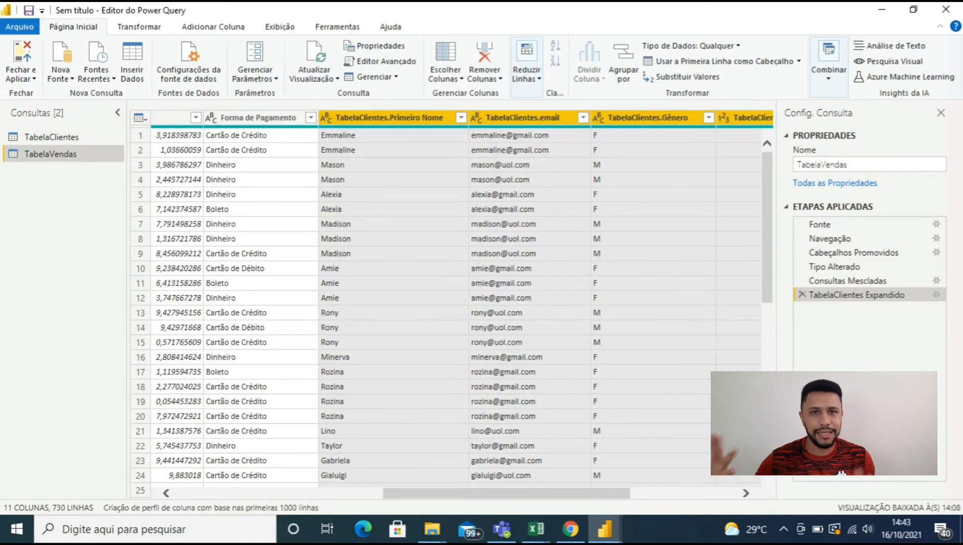
- Delete the TabelaClientes Expandido and Consultas Mescladas steps from the TabelaVendas query
left_click(803, 296)
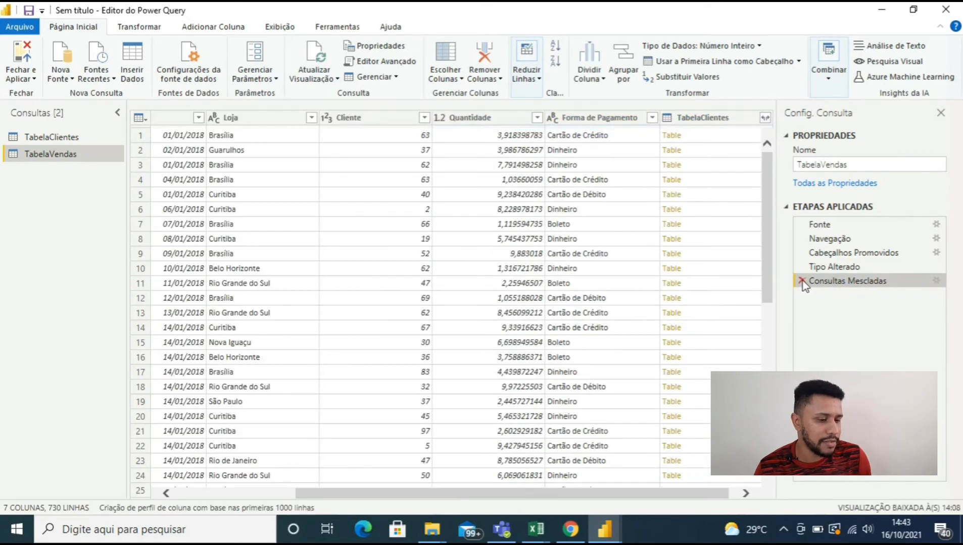
left_click(802, 281)
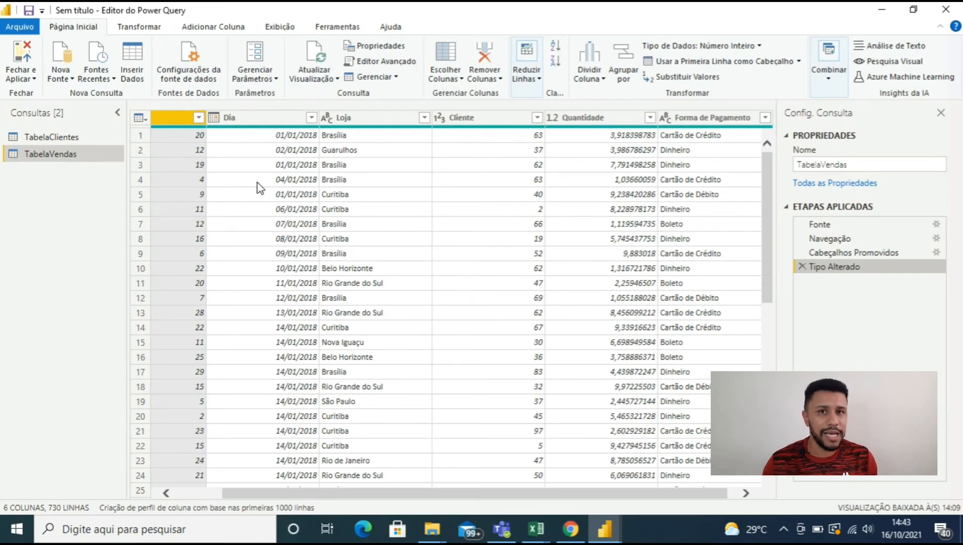
- Merge TabelaVendas and TabelaClientes as a new query with a left outer join, matching Cliente to Código do Cliente
left_click(822, 81)
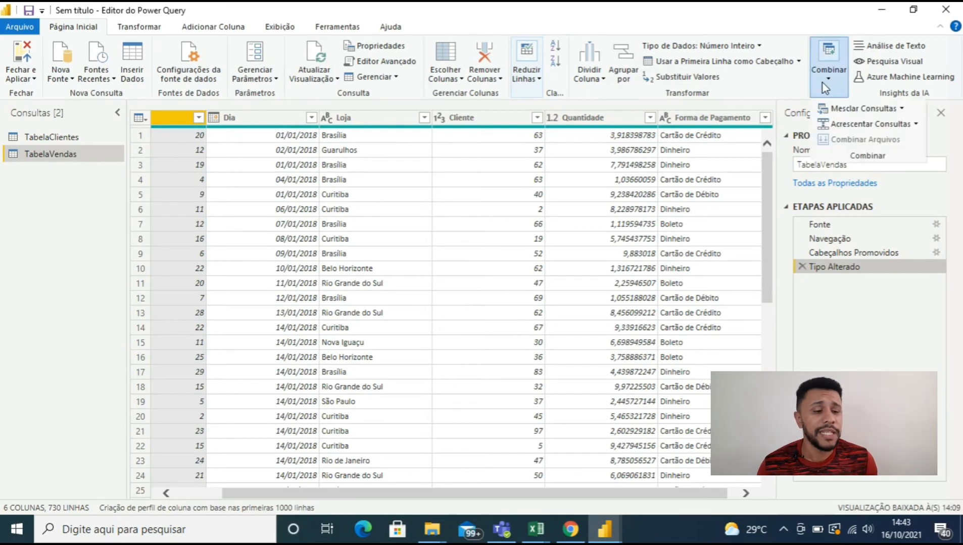
left_click(903, 110)
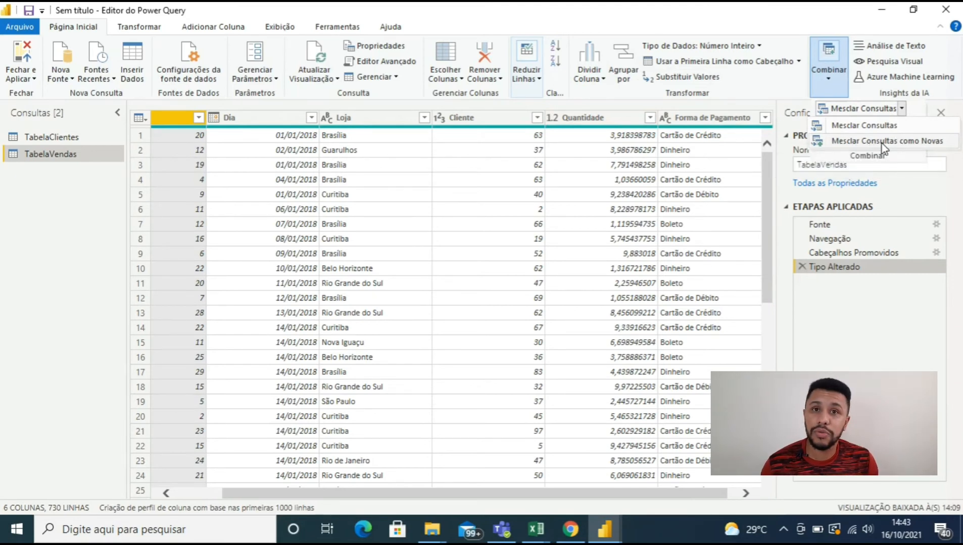
left_click(882, 143)
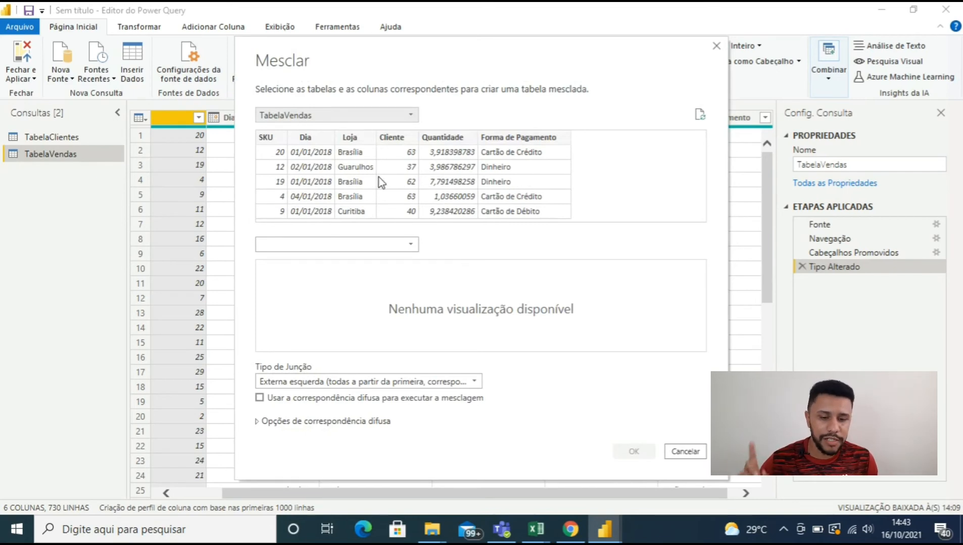
left_click(320, 245)
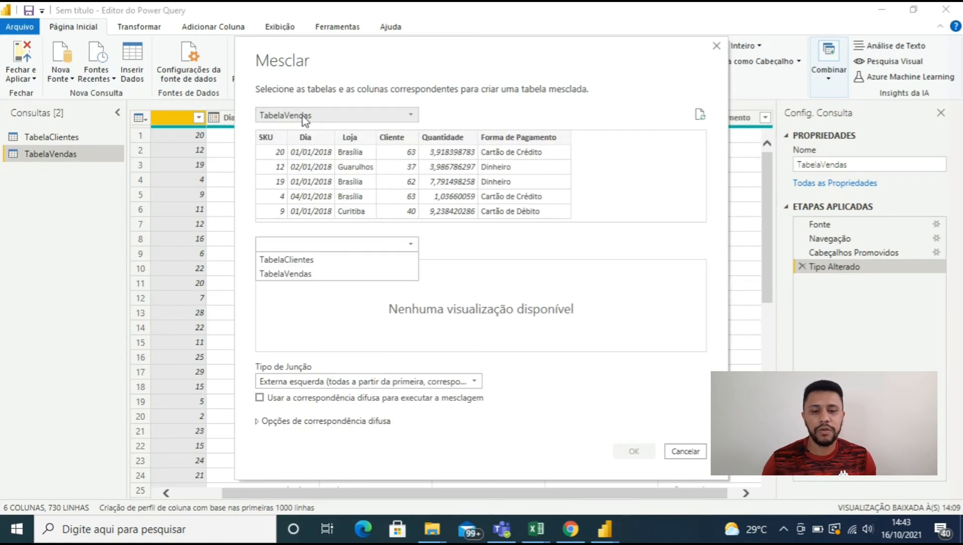
left_click(311, 260)
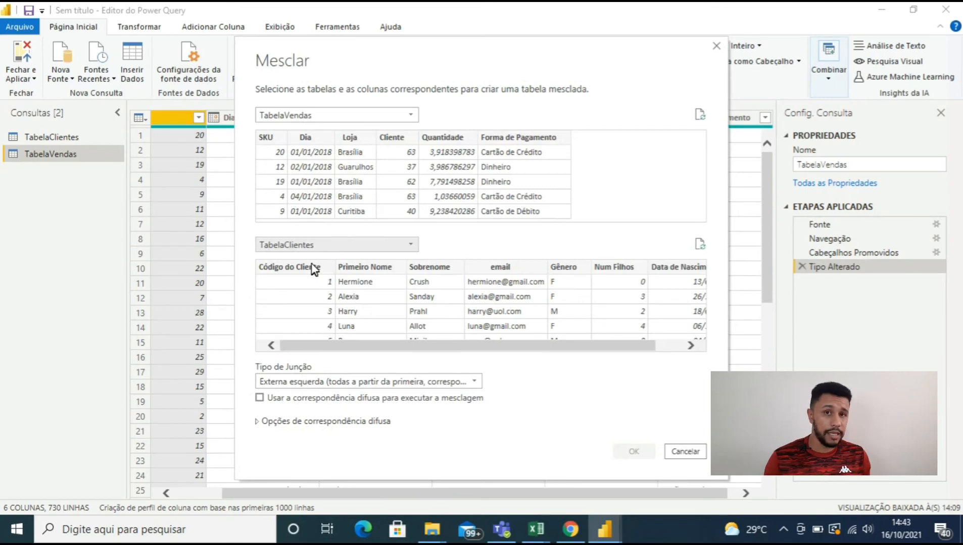
left_click(398, 138)
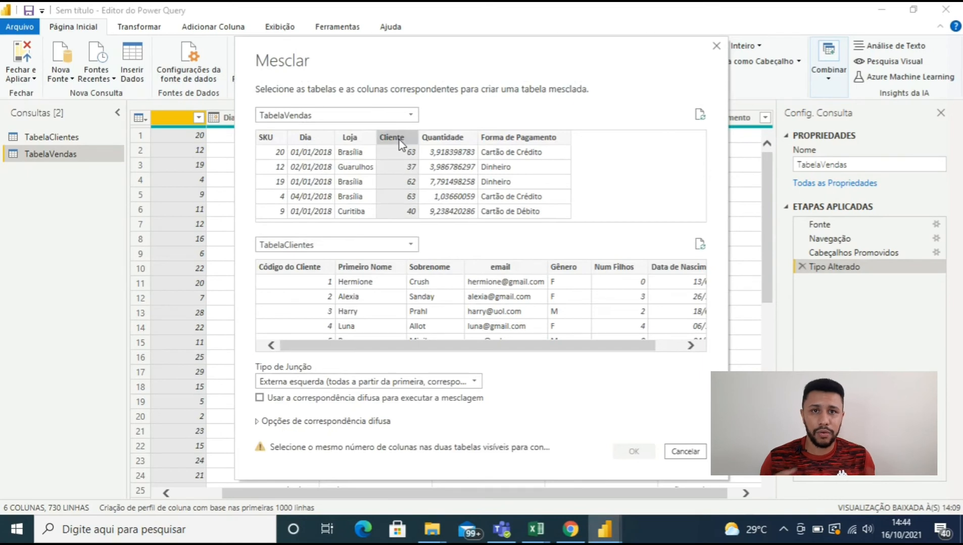
left_click(291, 272)
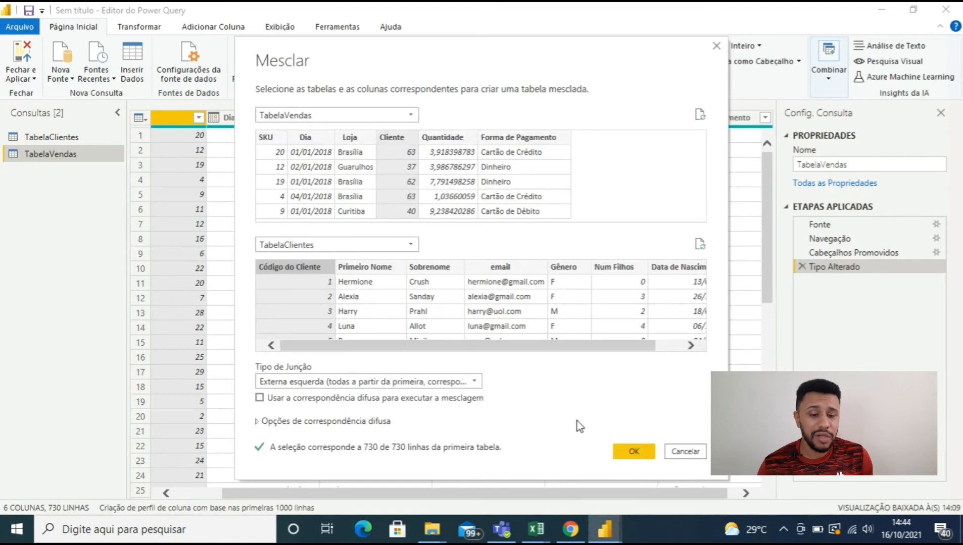
left_click(631, 451)
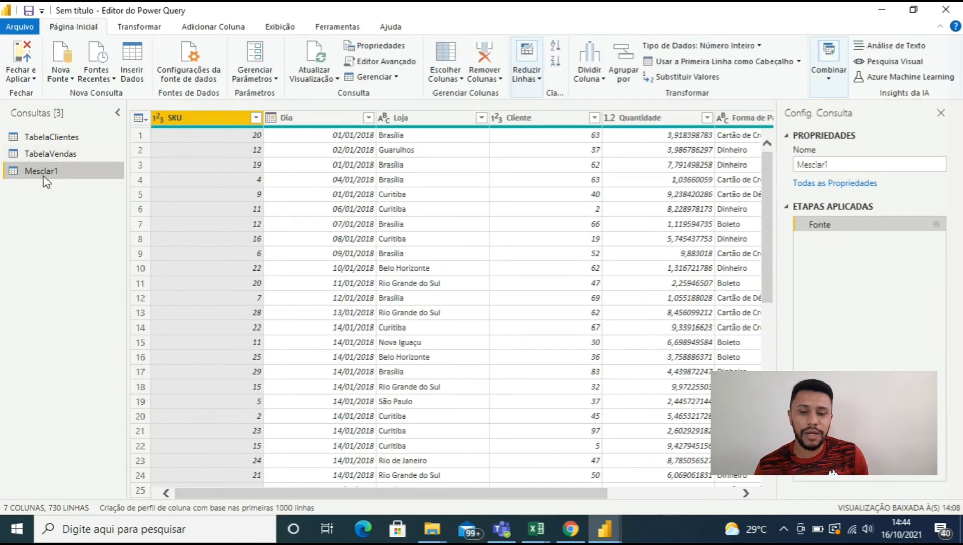
- Compare the TabelaVendas query with the new merged query Mesclar1
left_click(54, 147)
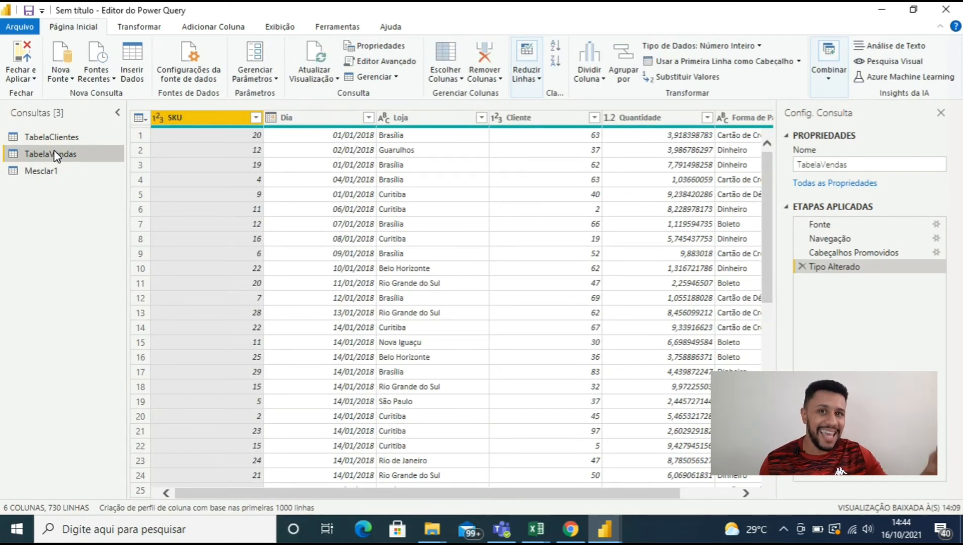
left_click(55, 173)
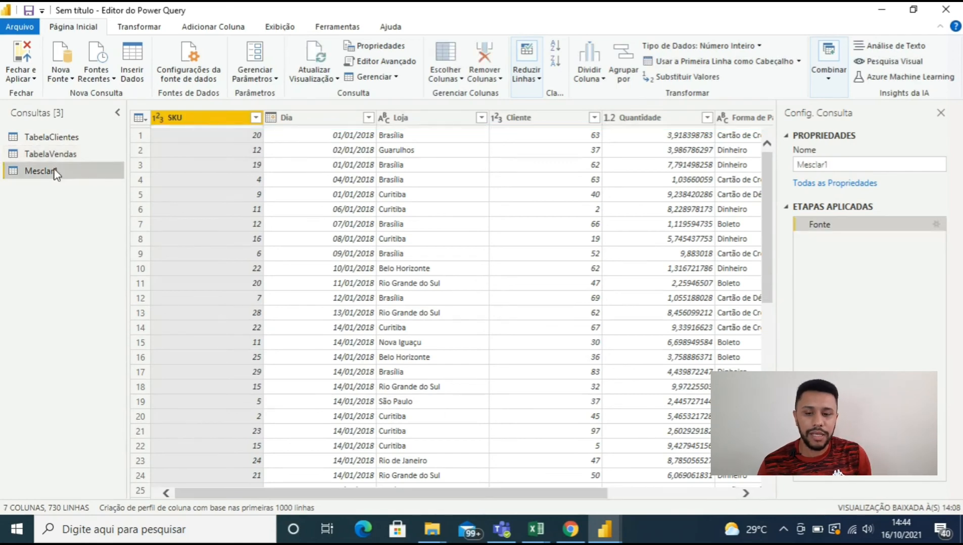
- Rename the merged query Mesclar1 as TabelaCompleta
left_click(890, 166)
type("Ta")
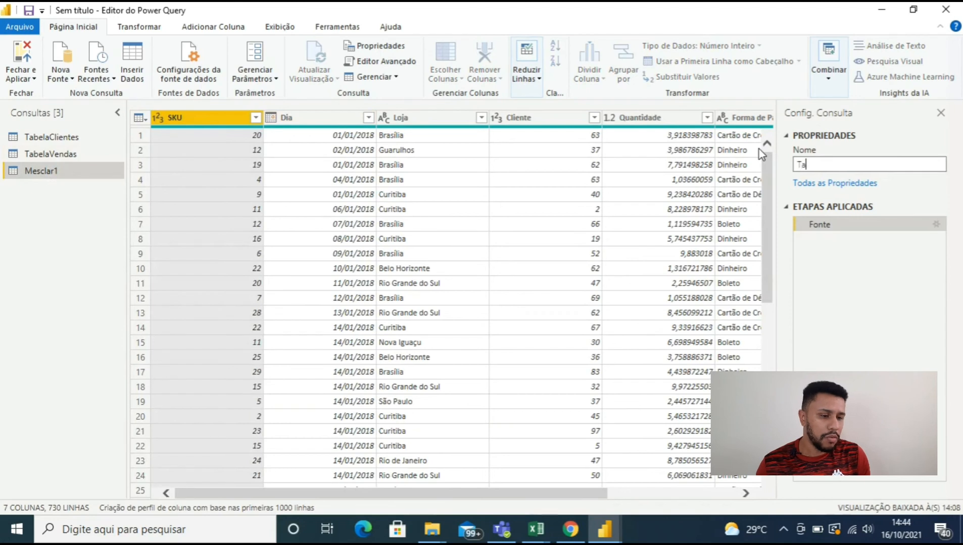
type("belaCo")
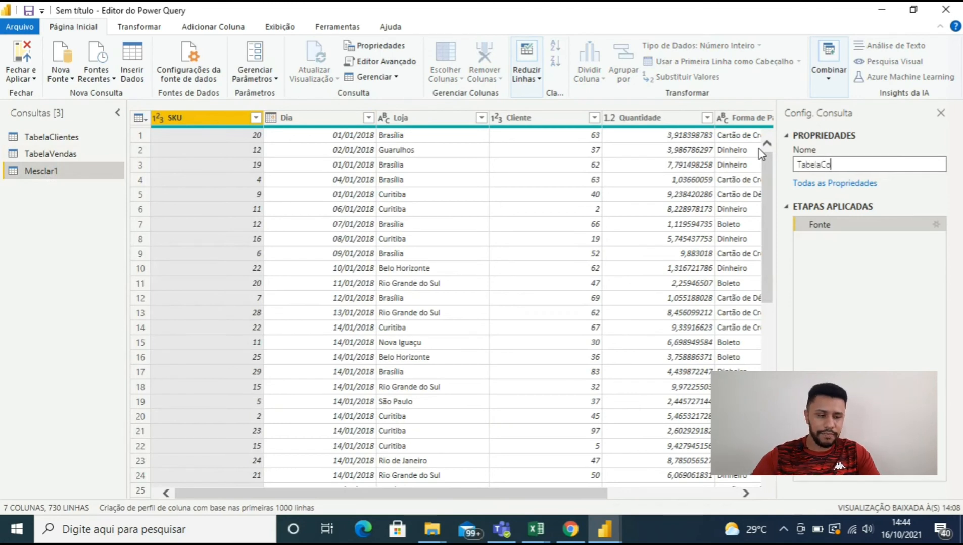
type("mpleta")
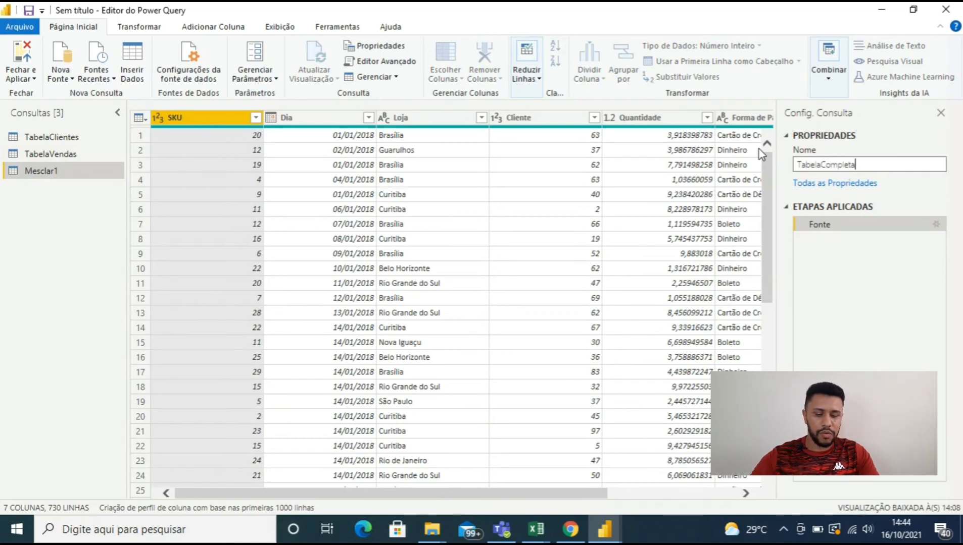
key("Return")
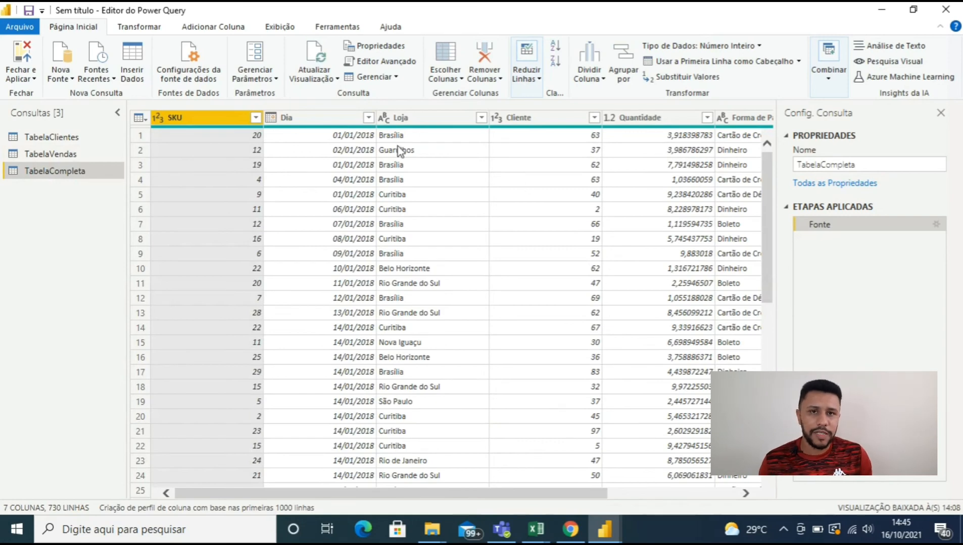
- Apply the query changes, load the tables into the report, and check the three tables in the model view
left_click(32, 58)
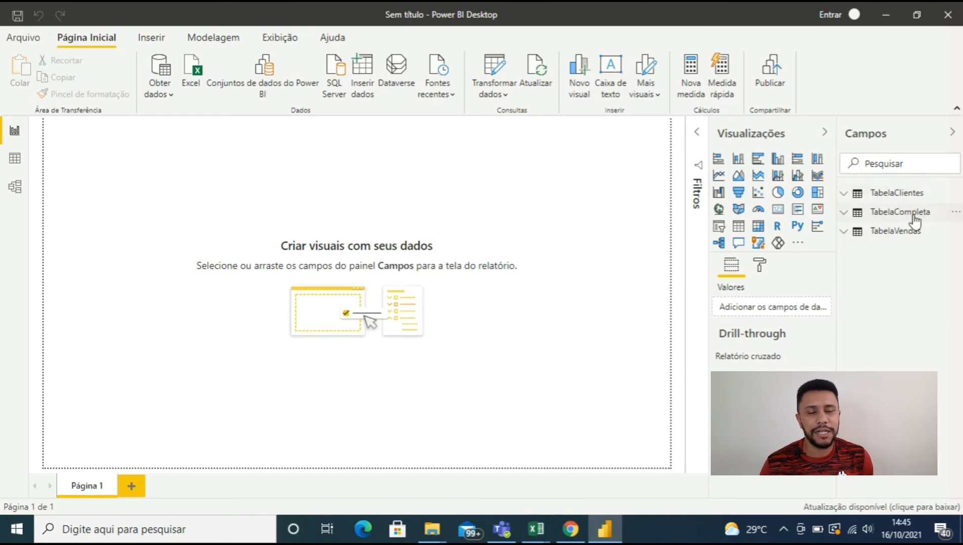
left_click(16, 190)
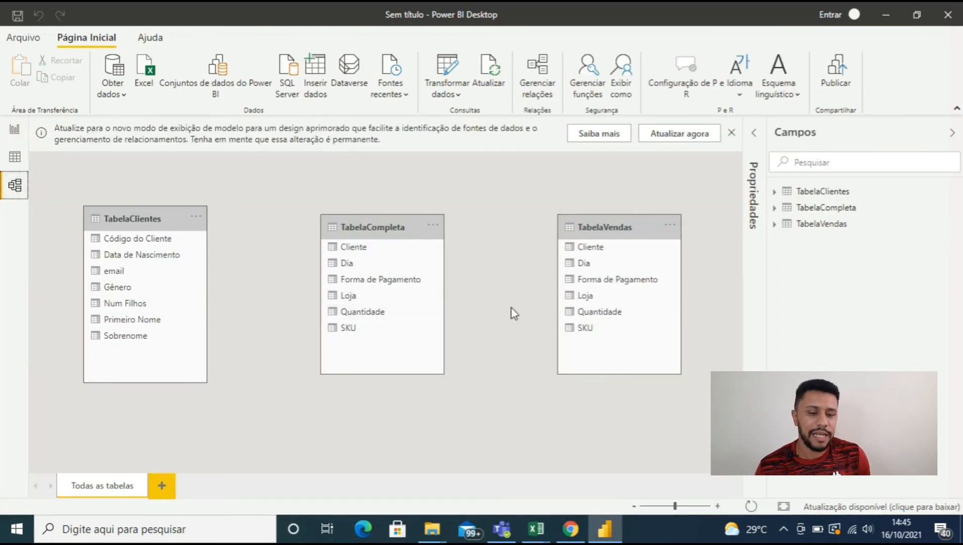
left_click(17, 132)
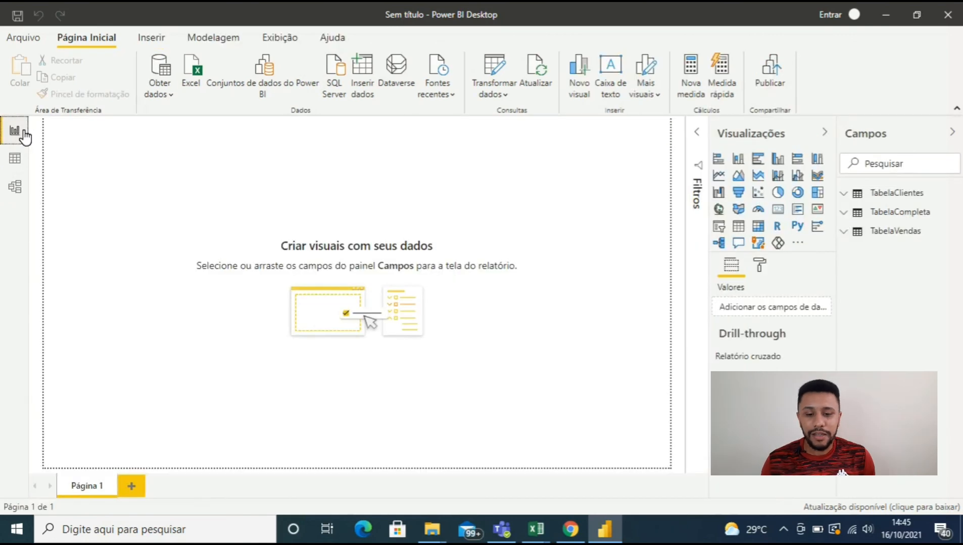